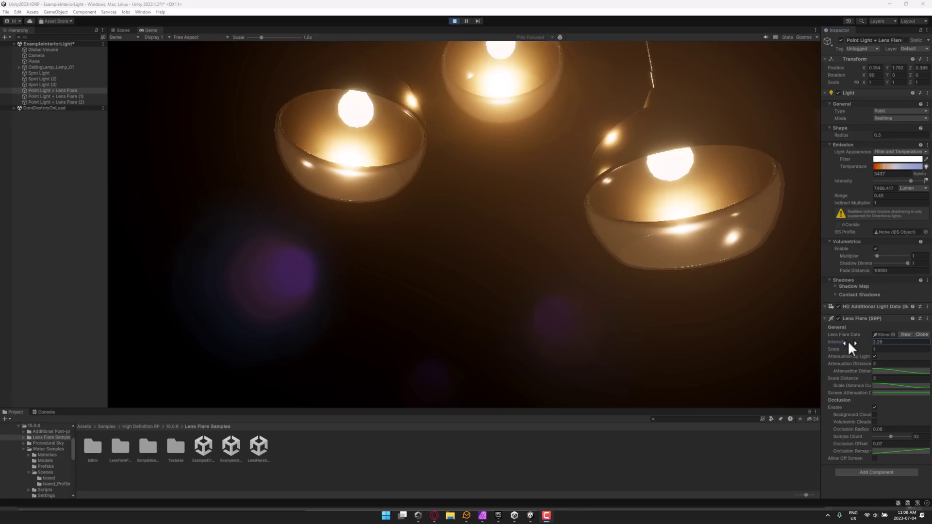
Set the lens flare intensity to about 2.17 and scale to 0.93, and open the attenuation curve.
mouse_move(847, 340)
mouse_down()
mouse_move(815, 339)
mouse_move(909, 351)
mouse_move(847, 341)
mouse_move(888, 343)
mouse_move(53, 349)
mouse_move(874, 341)
mouse_move(915, 354)
mouse_move(845, 340)
mouse_up()
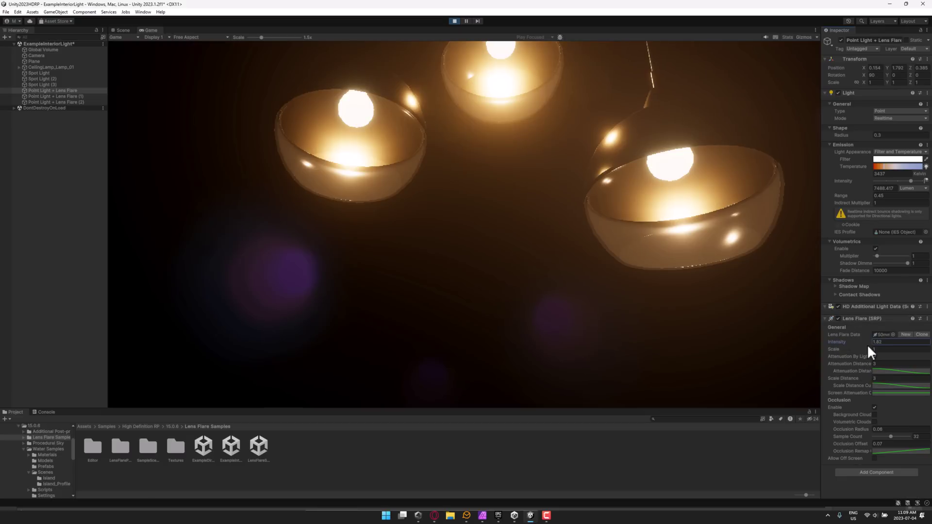
mouse_move(857, 342)
mouse_down()
mouse_move(865, 344)
mouse_move(853, 349)
mouse_up()
click(880, 372)
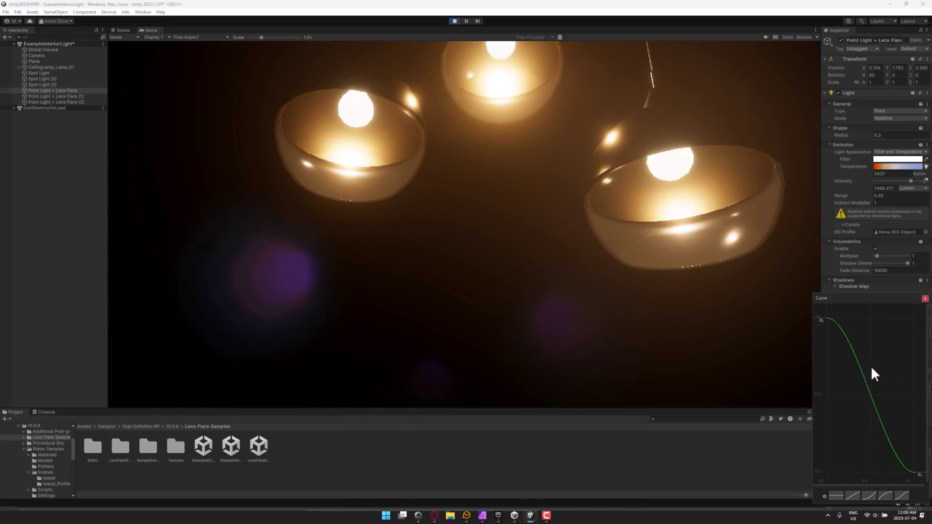
Make the attenuation curve an S-curve with a slightly lowered top key, then close the editor.
click(869, 495)
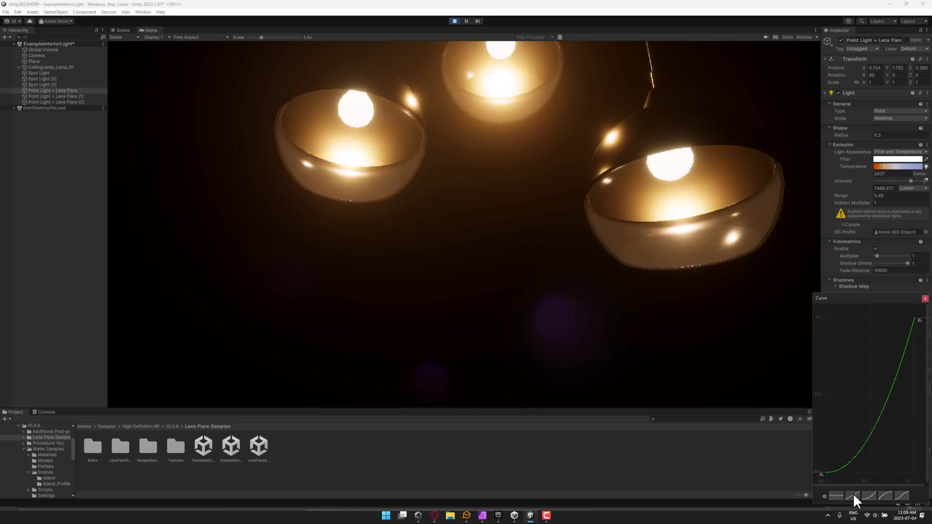
click(853, 493)
click(883, 494)
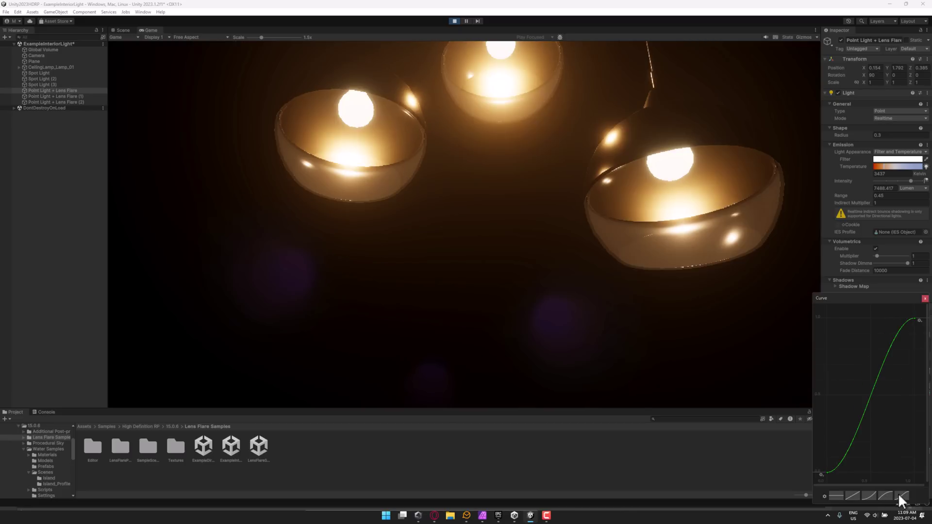
mouse_move(916, 321)
mouse_down()
mouse_move(897, 341)
mouse_move(906, 323)
mouse_up()
click(925, 299)
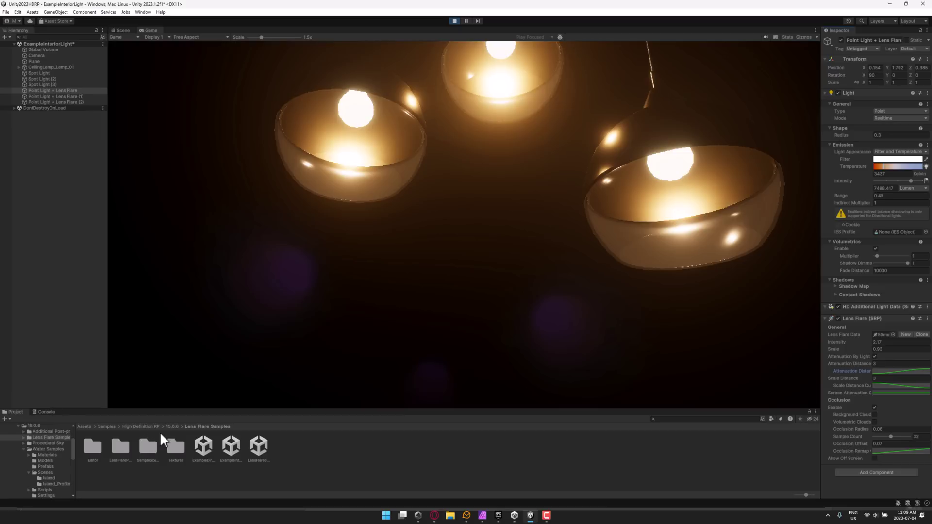
Load the Glacier scene from 15.0.6 > Water Samples > Scenes.
click(175, 427)
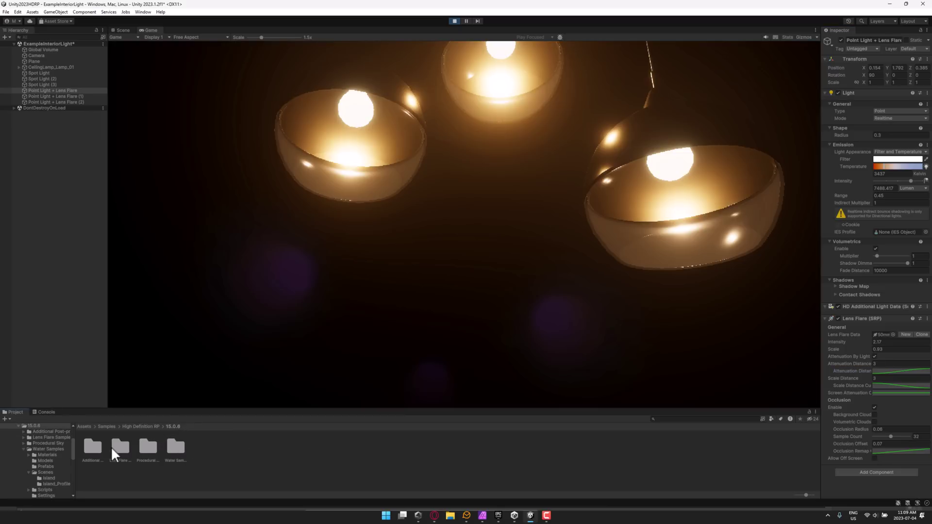
double_click(182, 449)
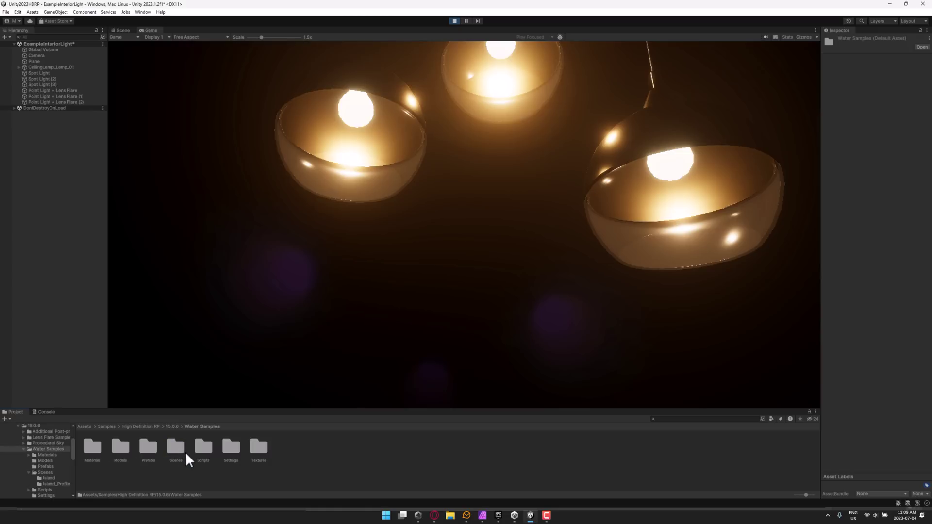
double_click(180, 448)
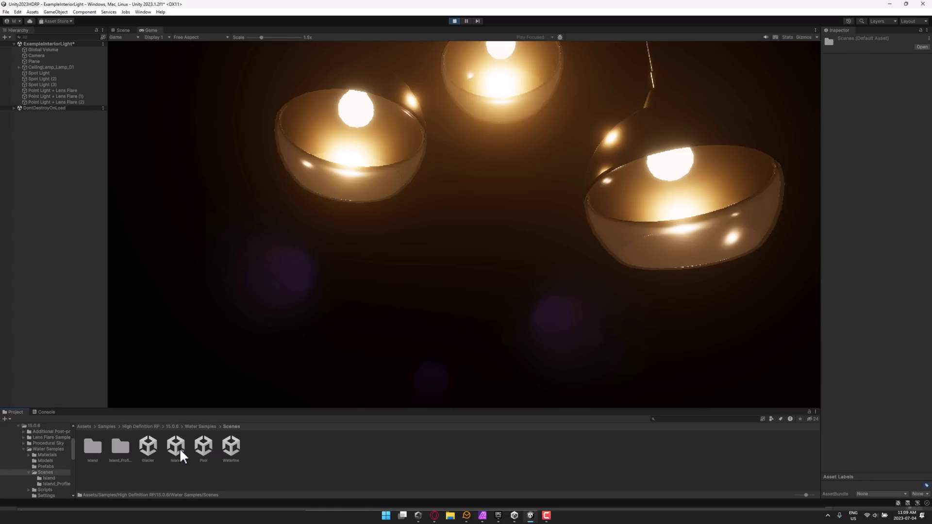
double_click(149, 450)
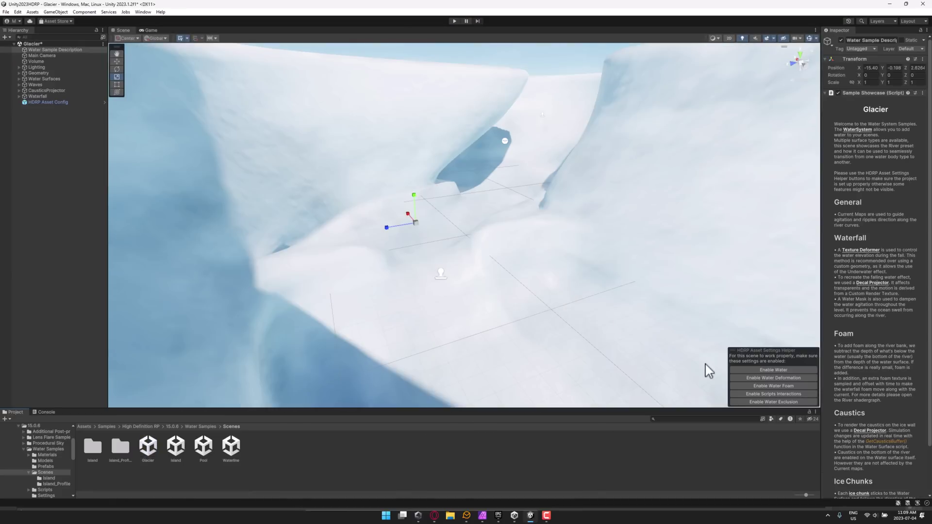
Enable HDRP Water with Deformation, Foam, Exclusion and Script Interactions in Quality settings.
click(785, 369)
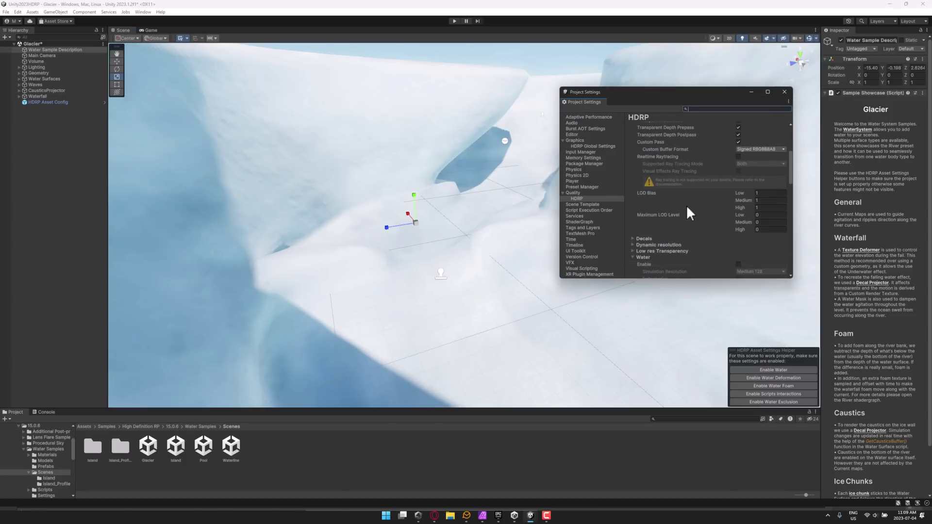
scroll(715, 214, down, 1)
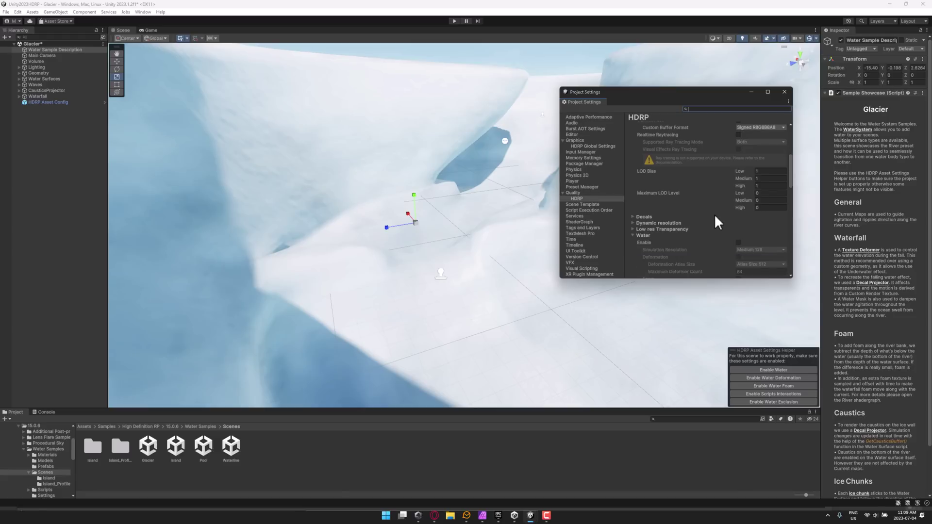
scroll(715, 213, down, 2)
scroll(715, 214, down, 1)
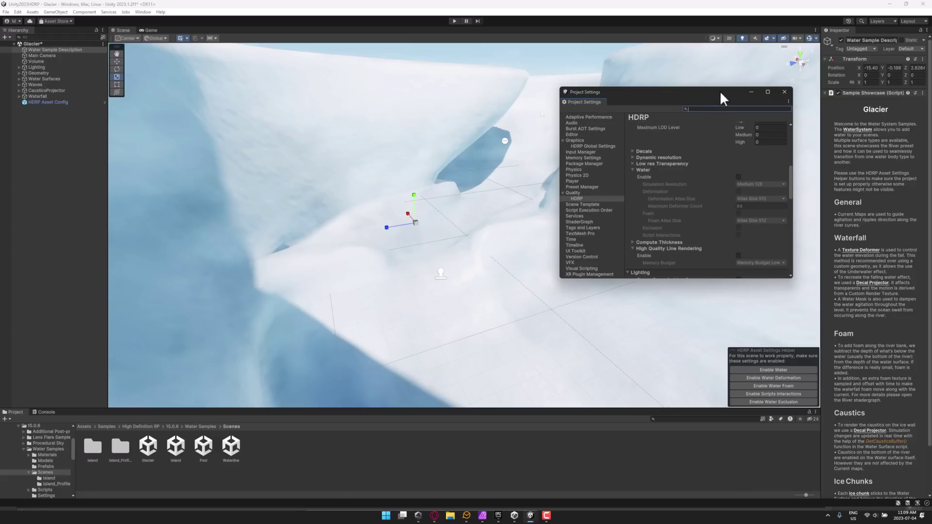
drag(719, 91, 800, 88)
click(819, 175)
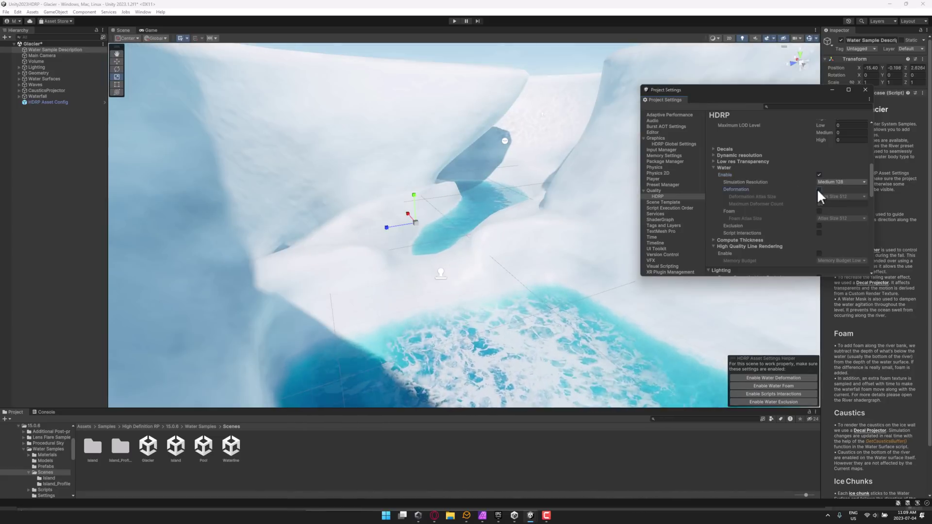
click(819, 189)
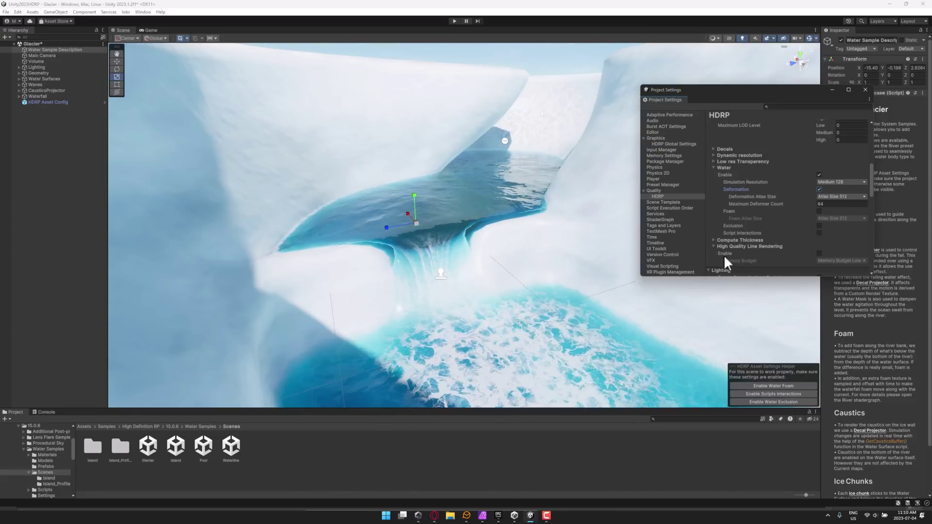
click(818, 210)
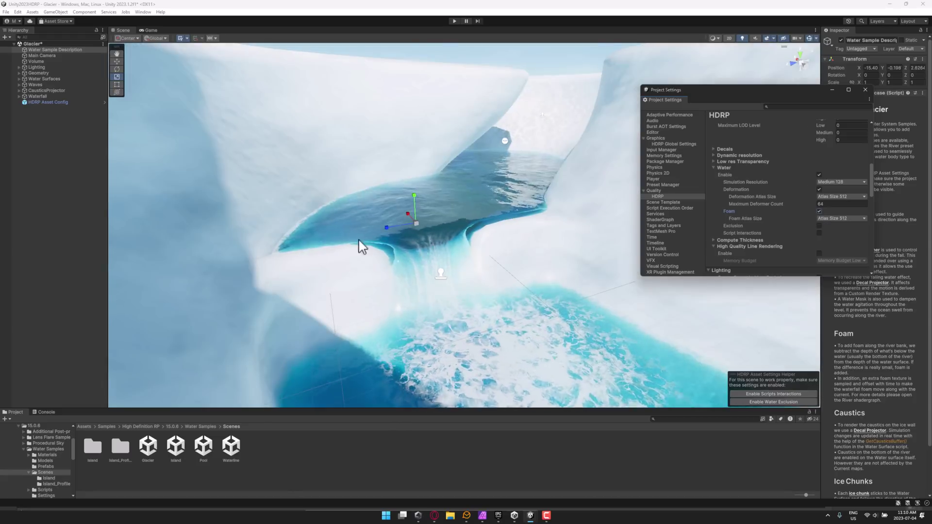
click(818, 225)
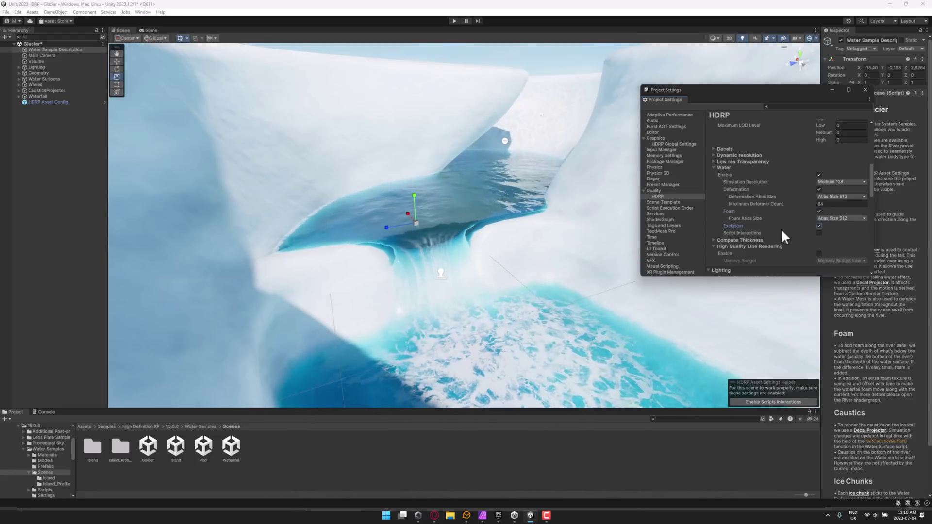
click(819, 233)
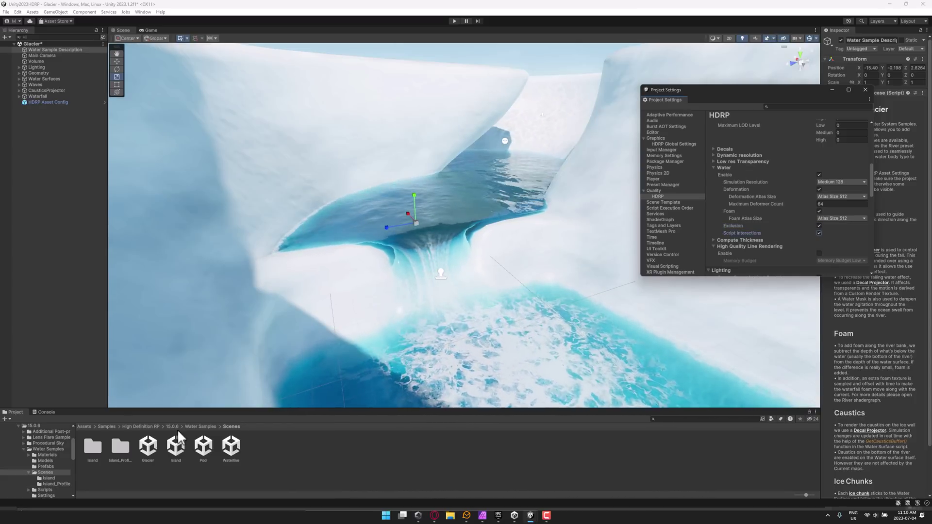
Open the Island scene without saving Glacier changes and close Project Settings.
double_click(175, 447)
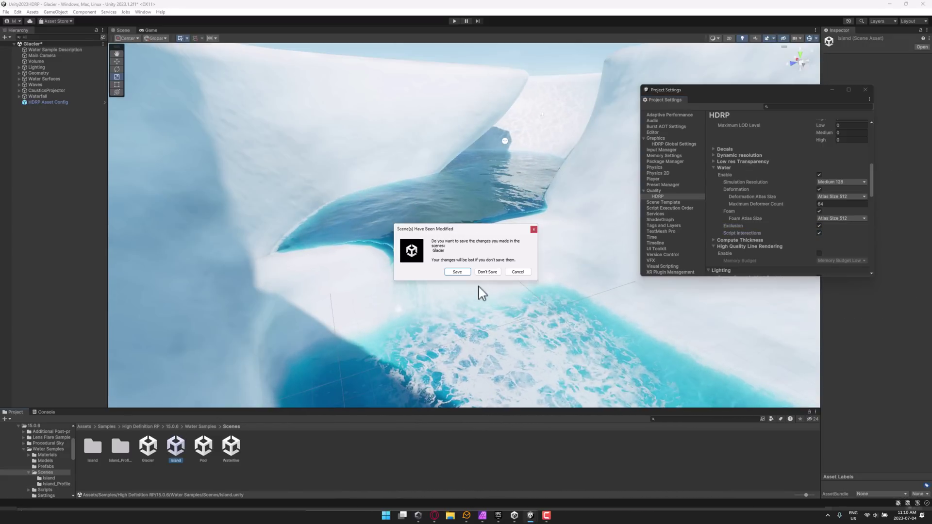
click(486, 272)
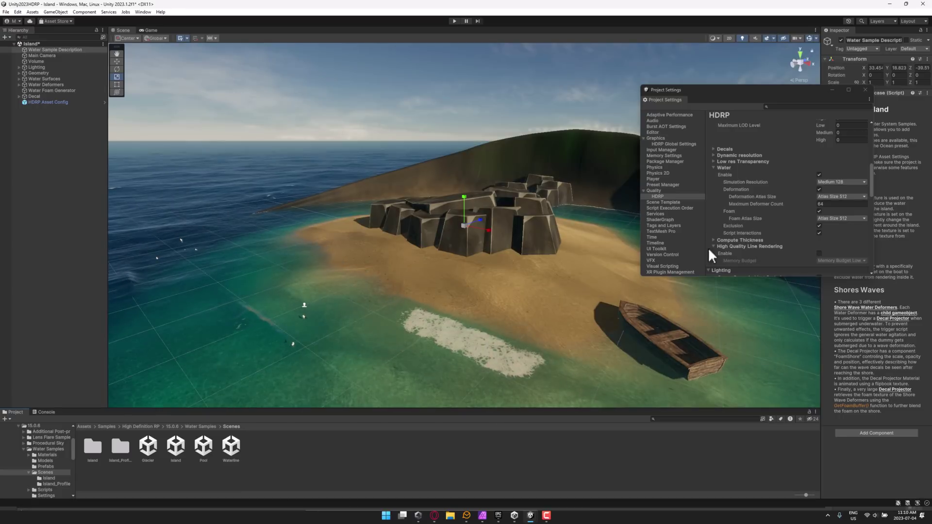
click(862, 90)
Select the boat, move it toward the front of the bay, and orbit around it.
alt+drag(758, 284, 632, 294)
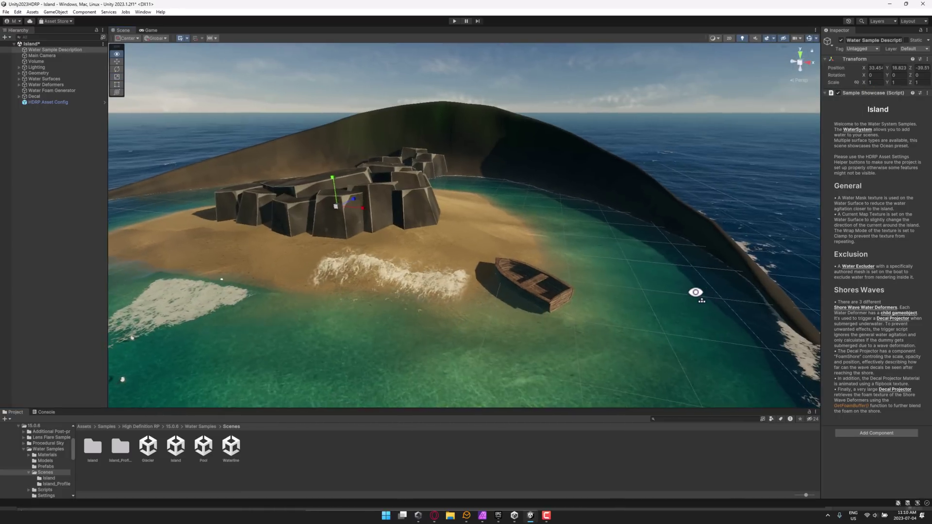
click(528, 272)
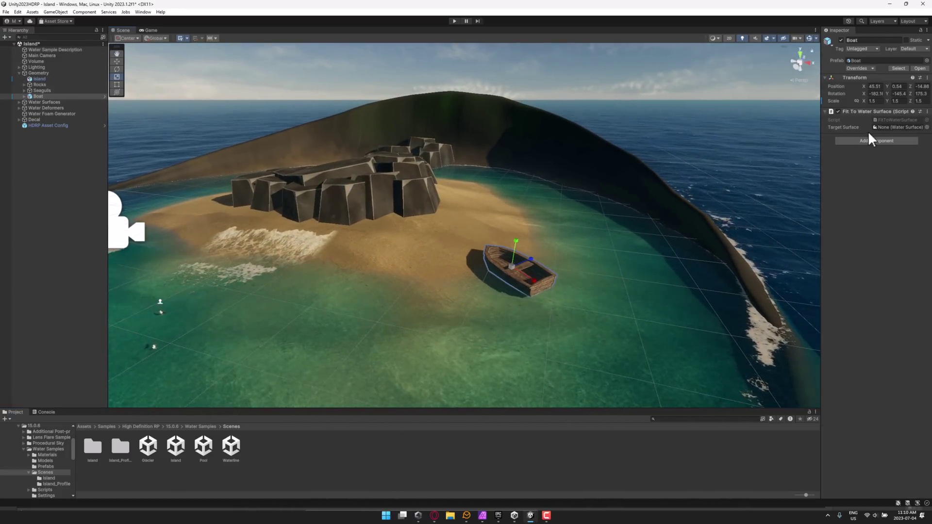
key(w)
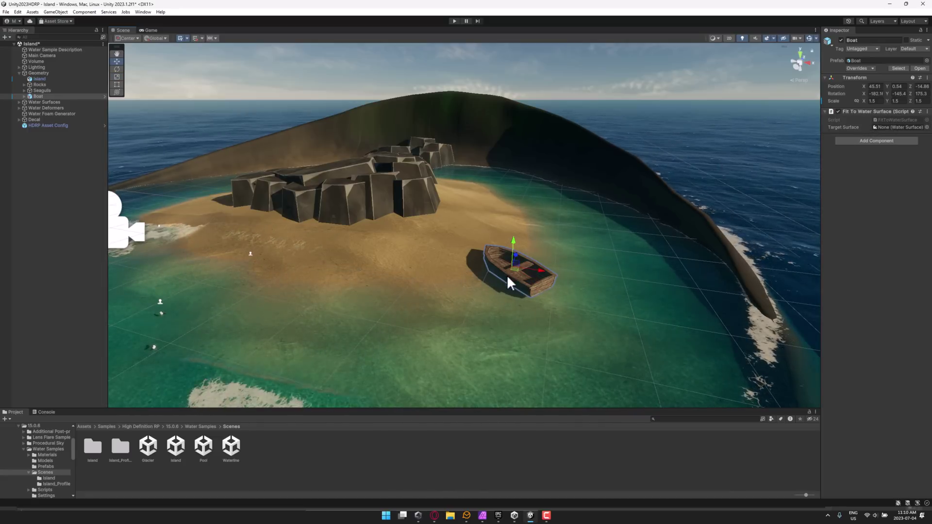
mouse_move(516, 255)
mouse_down()
mouse_move(520, 329)
mouse_move(394, 280)
mouse_move(392, 292)
mouse_up()
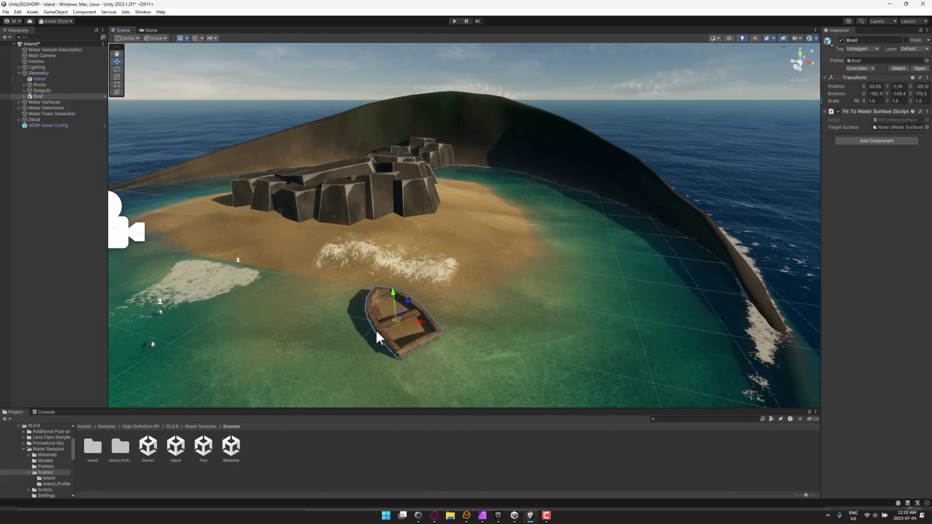
alt+drag(335, 378, 427, 366)
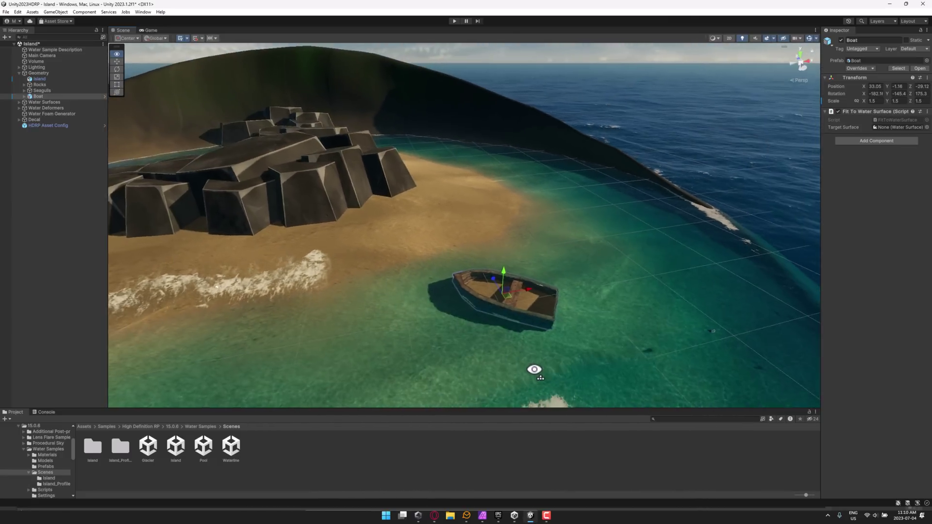
alt+drag(427, 366, 545, 374)
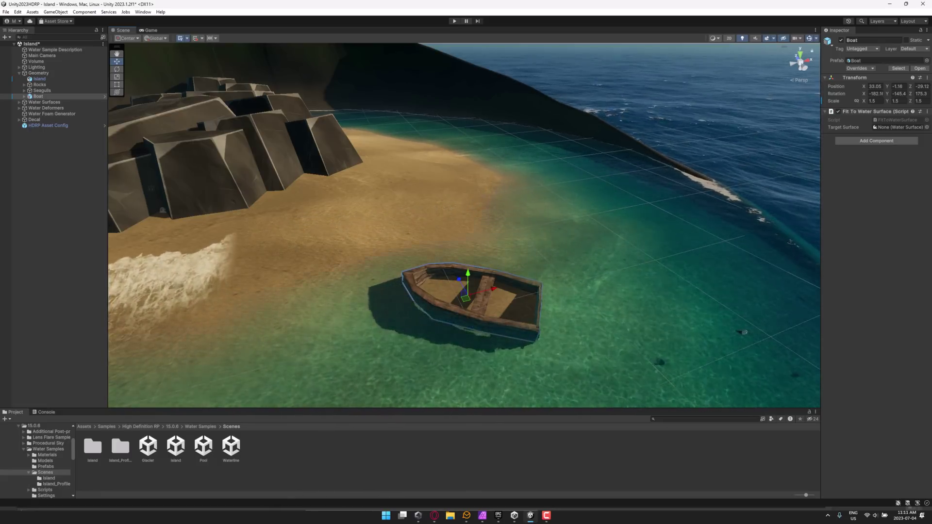
Open the Asset Store from the Window menu, then return to Unity's Window menu.
click(143, 12)
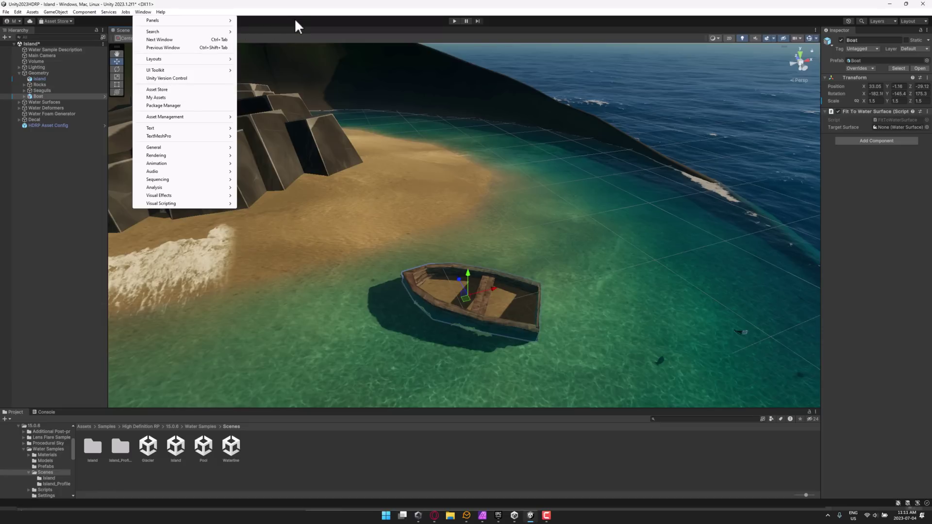
click(156, 89)
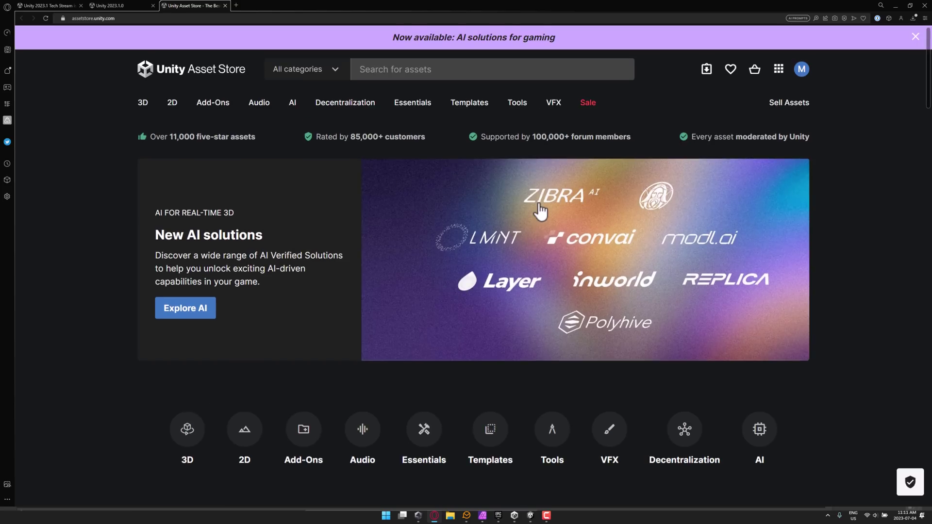
key(alt+Tab)
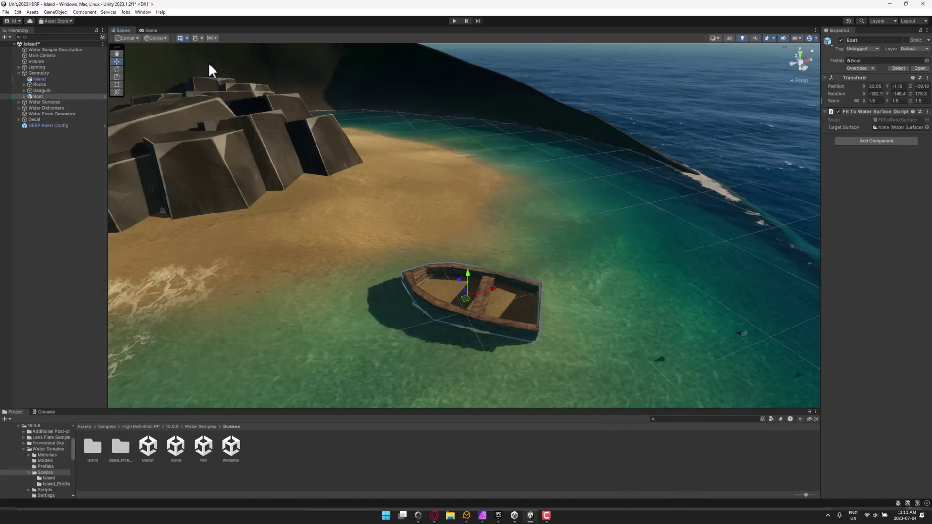
click(162, 11)
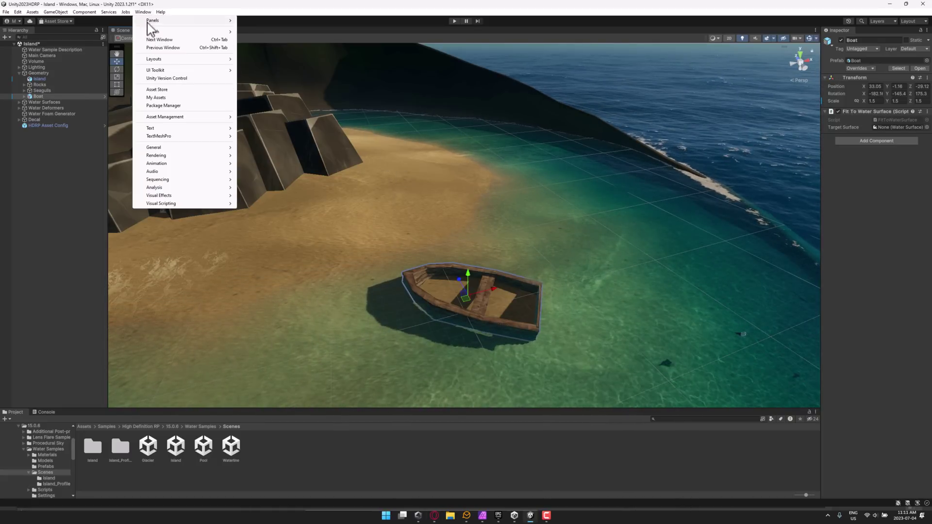
Open Package Manager and list packages from the Unity Registry.
click(160, 98)
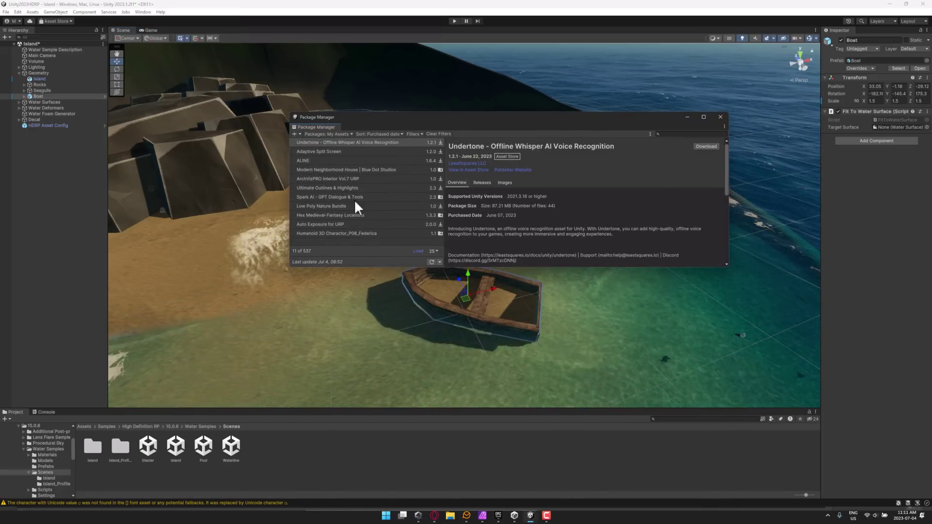
click(352, 134)
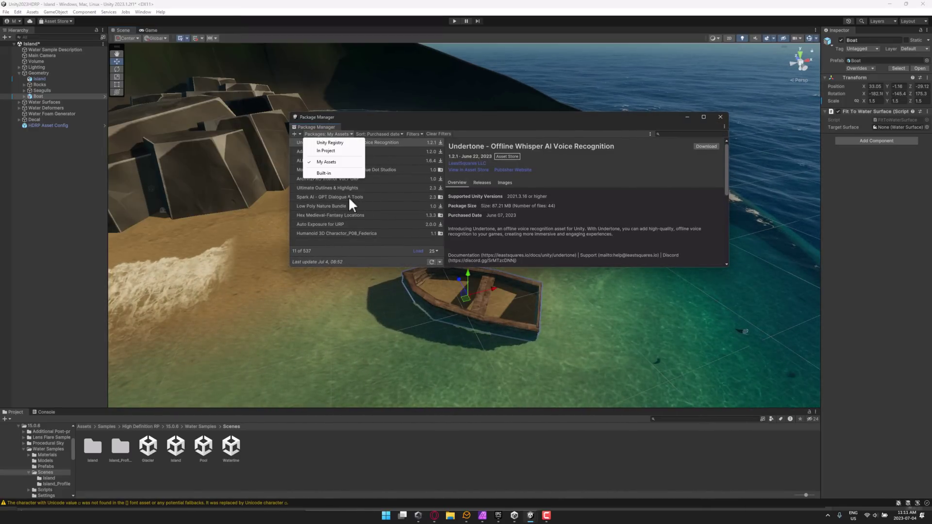
click(327, 136)
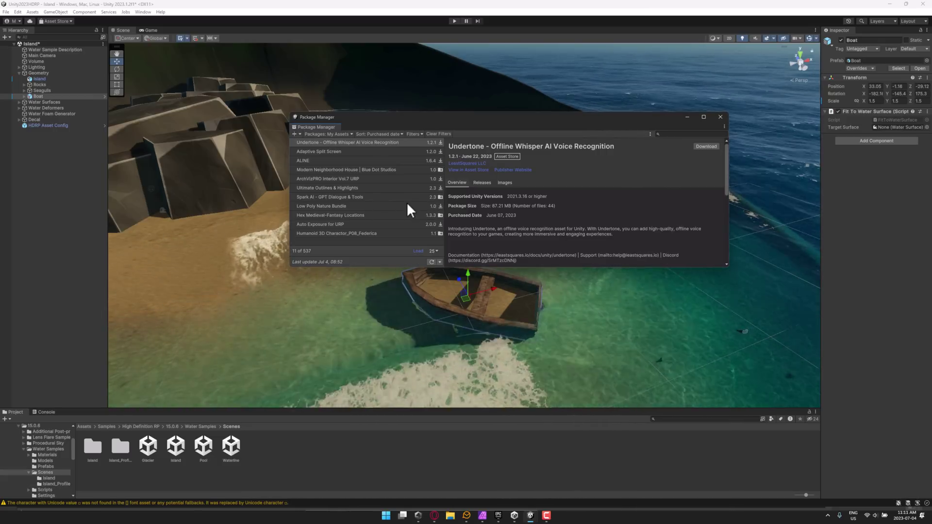
click(350, 135)
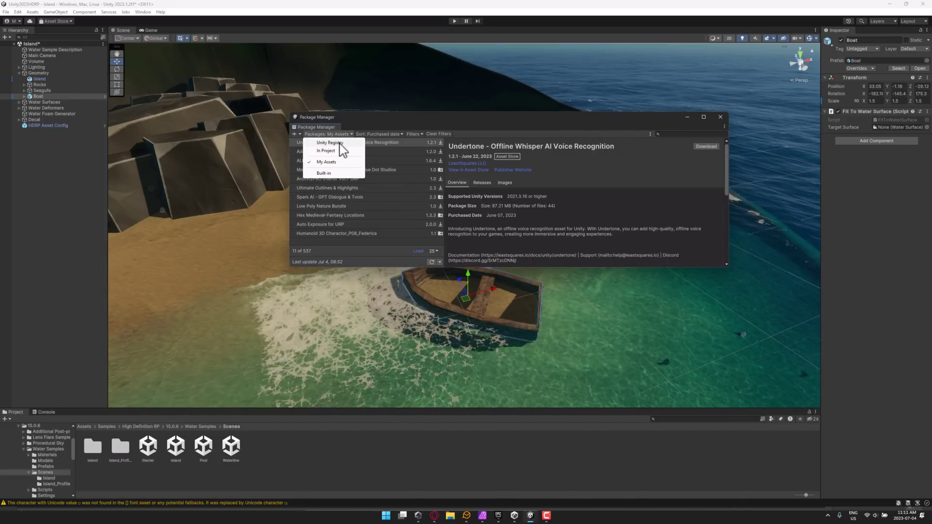
click(339, 143)
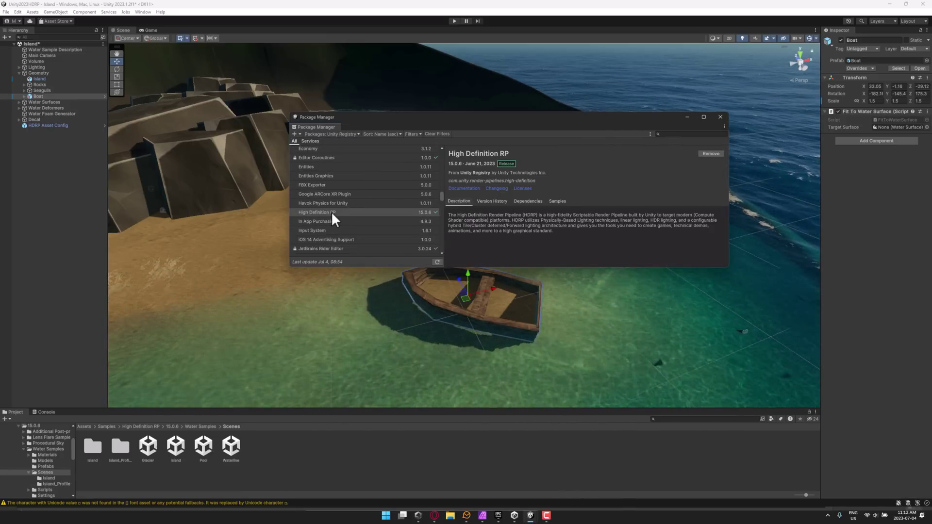
Import Particle System Shader Samples from the High Definition RP package's Samples.
click(553, 202)
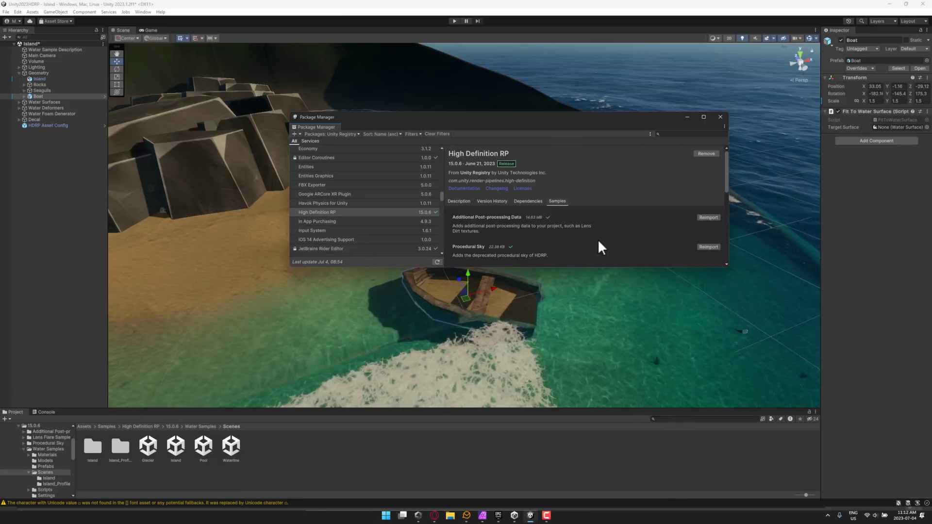
drag(634, 265, 658, 457)
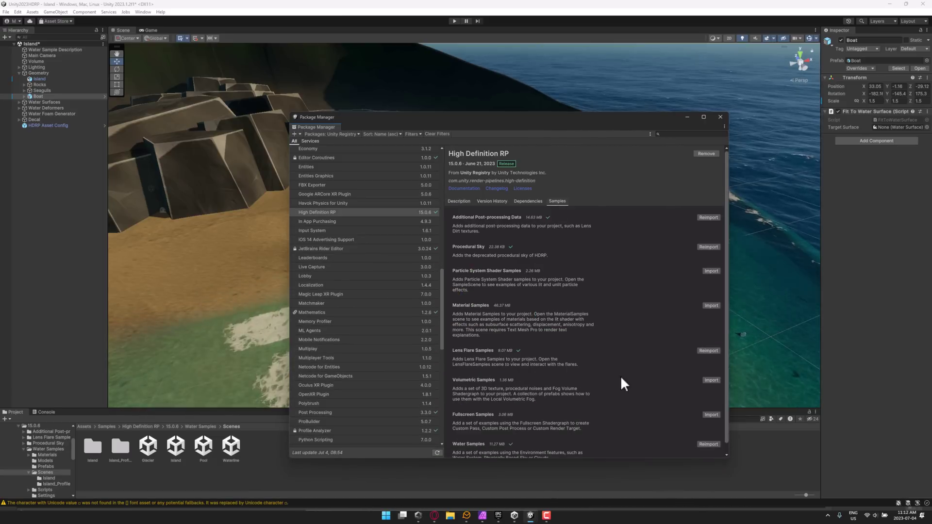
scroll(621, 376, down, 1)
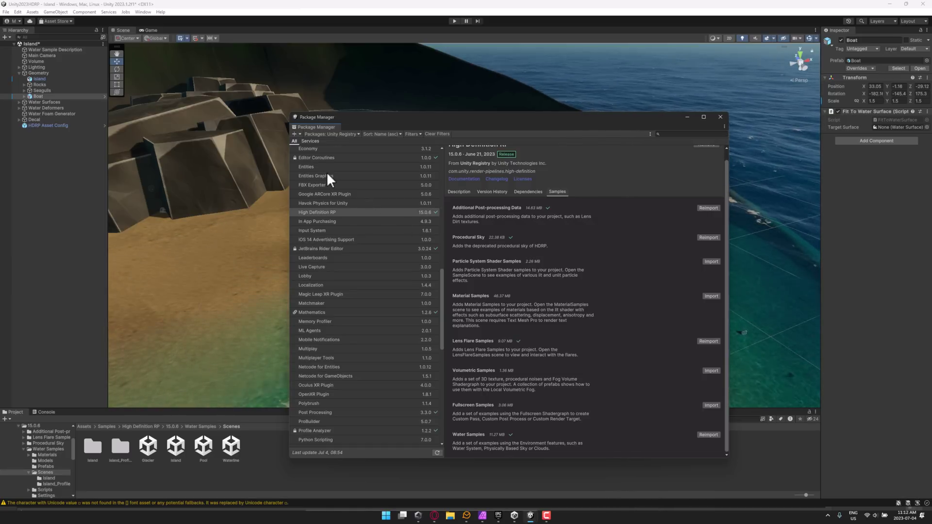
click(313, 212)
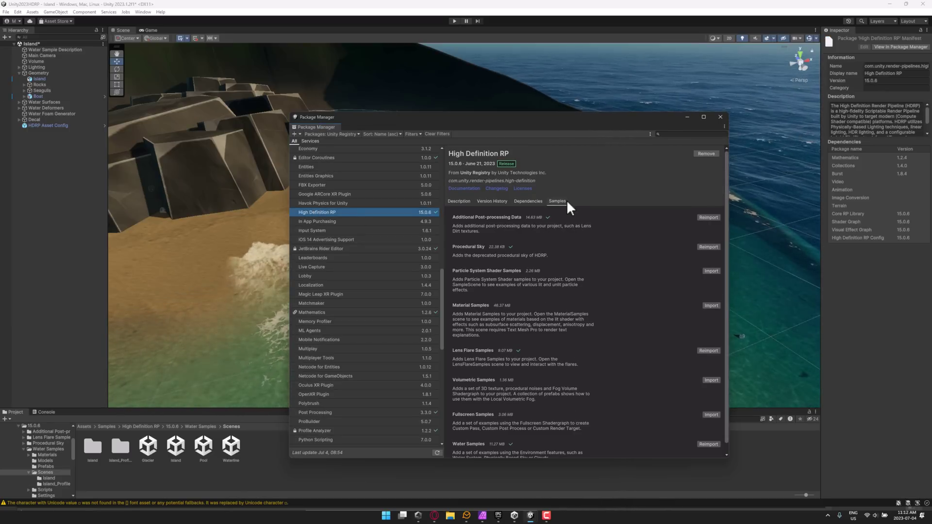
click(712, 270)
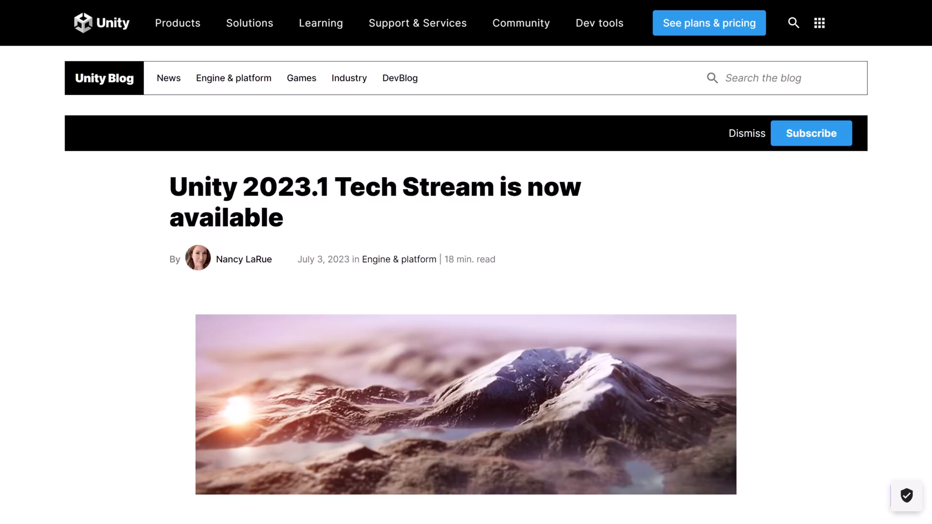
scroll(578, 252, down, 5)
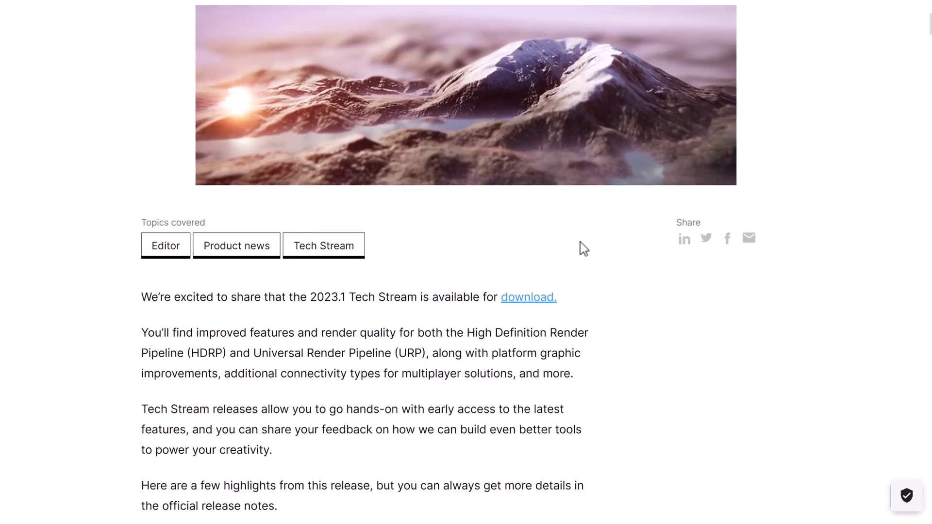
scroll(583, 249, down, 2)
scroll(583, 248, down, 1)
scroll(583, 248, down, 1)
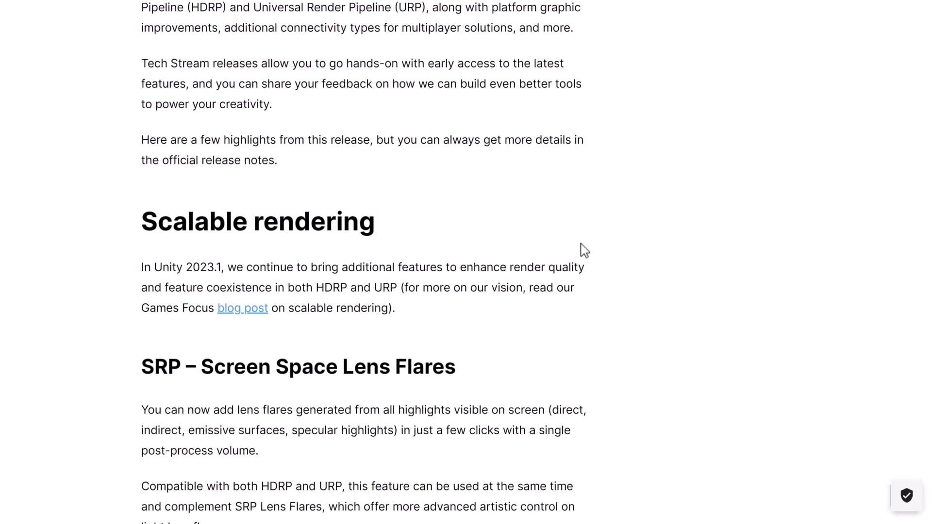
scroll(582, 248, down, 2)
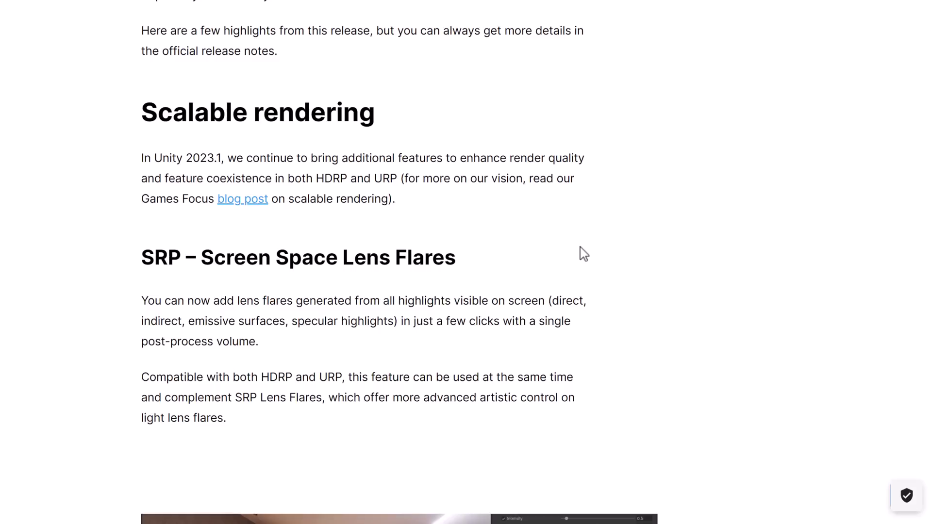
scroll(582, 252, down, 1)
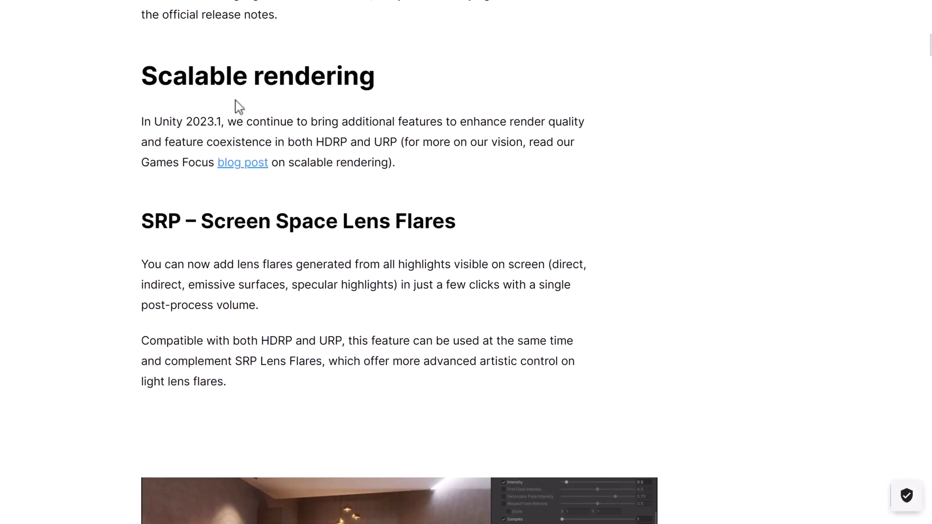
scroll(349, 119, down, 2)
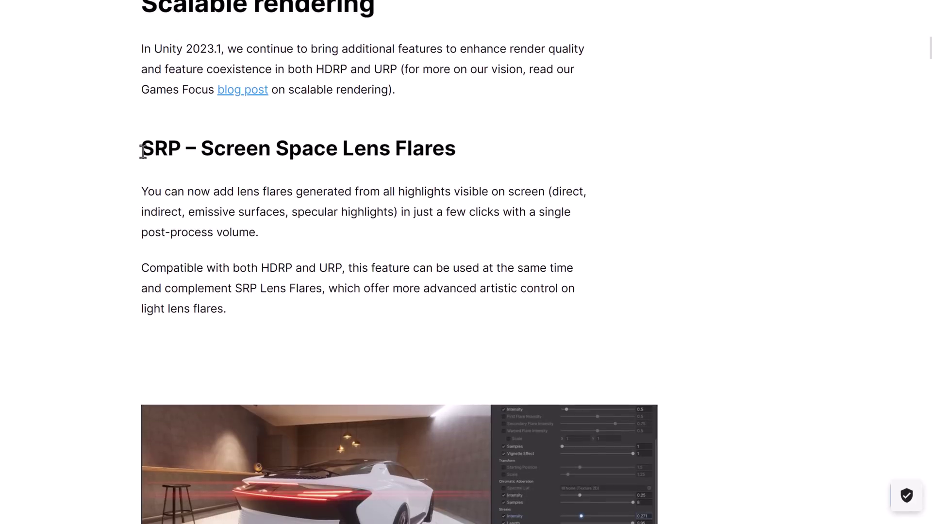
Highlight the heading's 'SRP' and the HDRP/URP compatibility phrase while reading.
drag(143, 152, 180, 151)
click(241, 155)
scroll(205, 237, down, 1)
drag(214, 235, 348, 232)
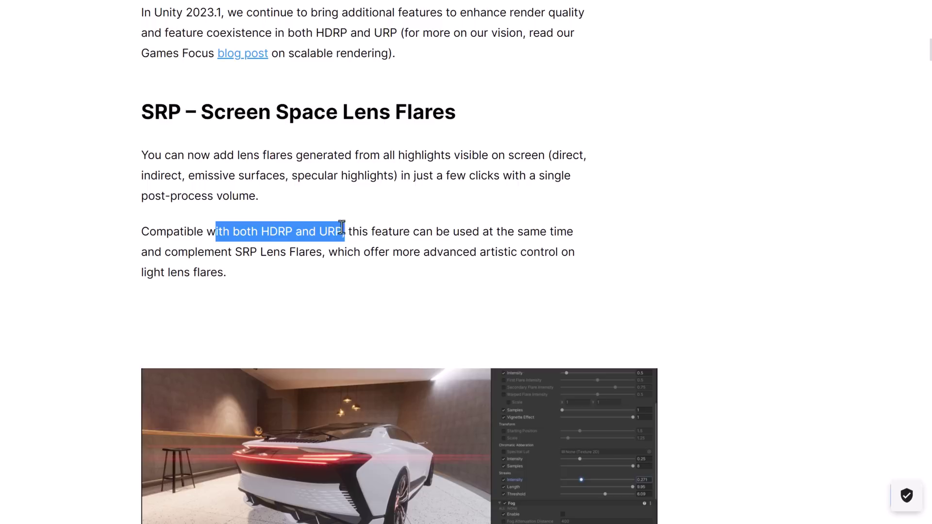
click(488, 235)
scroll(485, 235, down, 3)
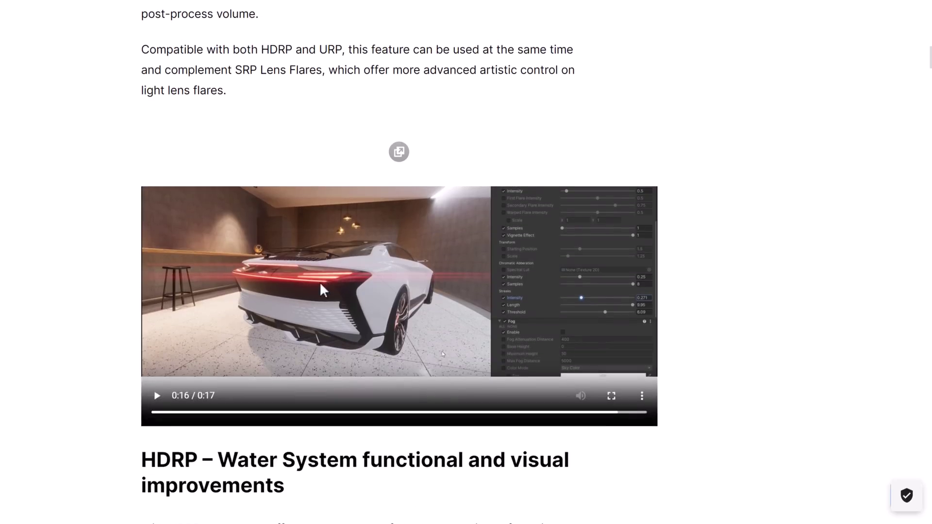
scroll(538, 291, down, 2)
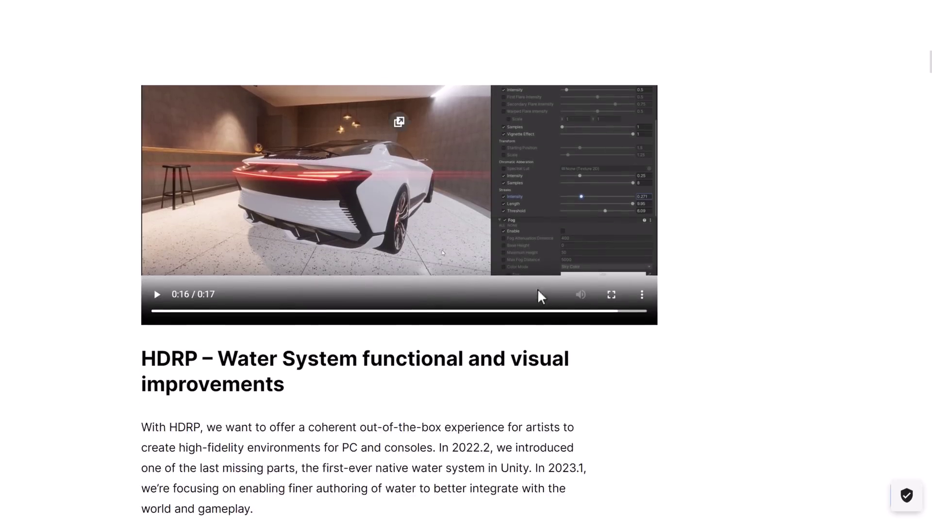
scroll(538, 292, down, 2)
scroll(189, 177, down, 1)
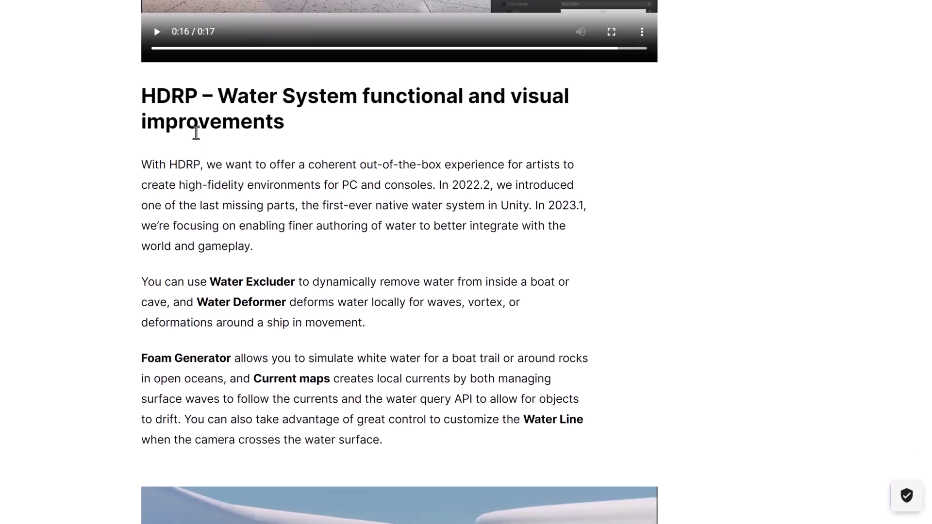
Highlight the Water Excluder and Deformer sentence, then play the foam generator video and pause it at 0:16.
mouse_move(184, 281)
mouse_down()
mouse_move(526, 282)
mouse_move(219, 302)
mouse_move(480, 302)
mouse_move(280, 327)
mouse_move(354, 323)
mouse_move(374, 333)
mouse_up()
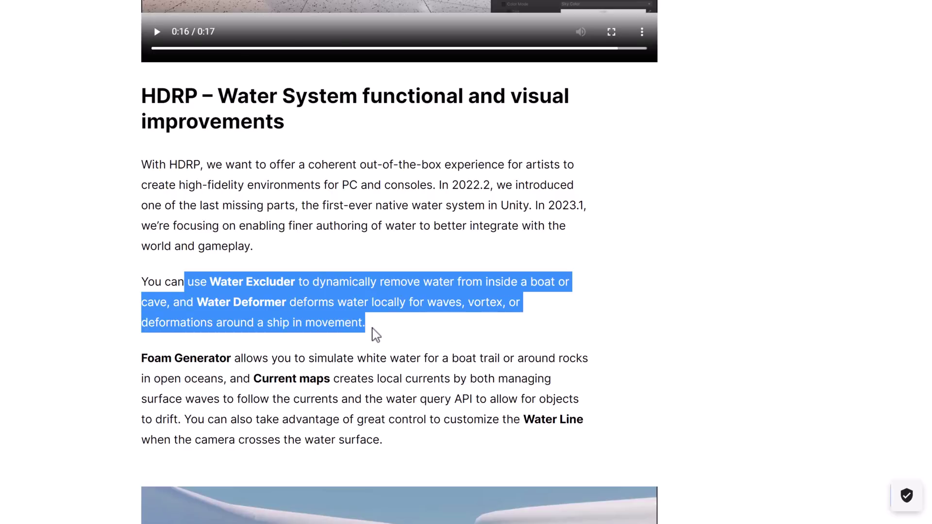
click(375, 333)
scroll(396, 327, down, 2)
scroll(395, 328, down, 2)
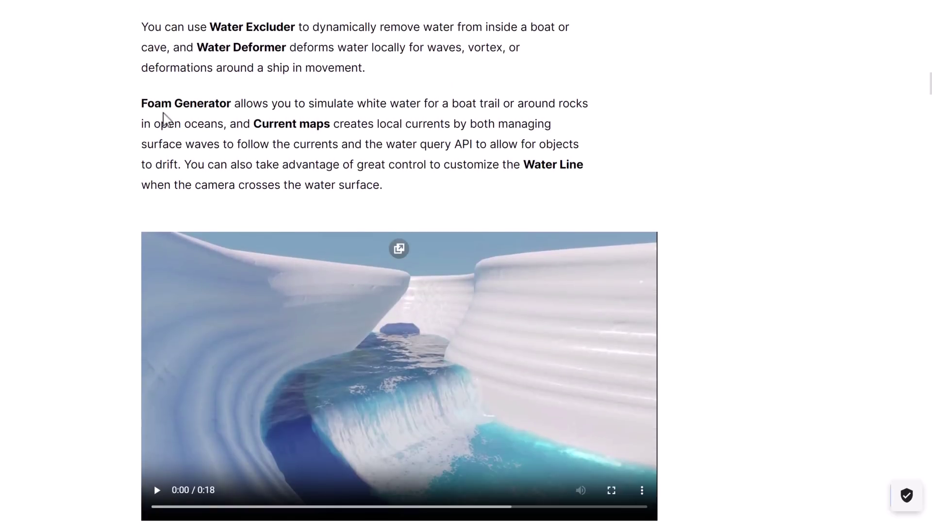
scroll(384, 252, down, 1)
scroll(383, 252, down, 1)
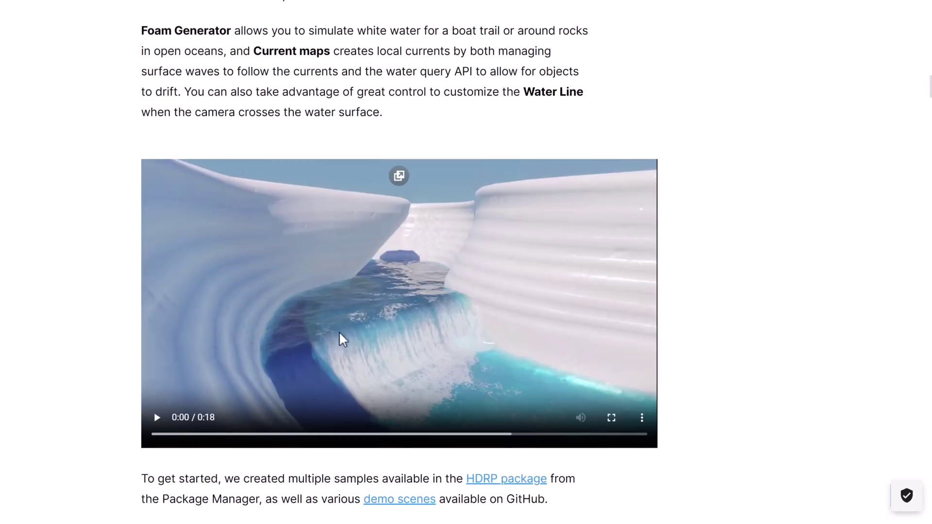
click(157, 417)
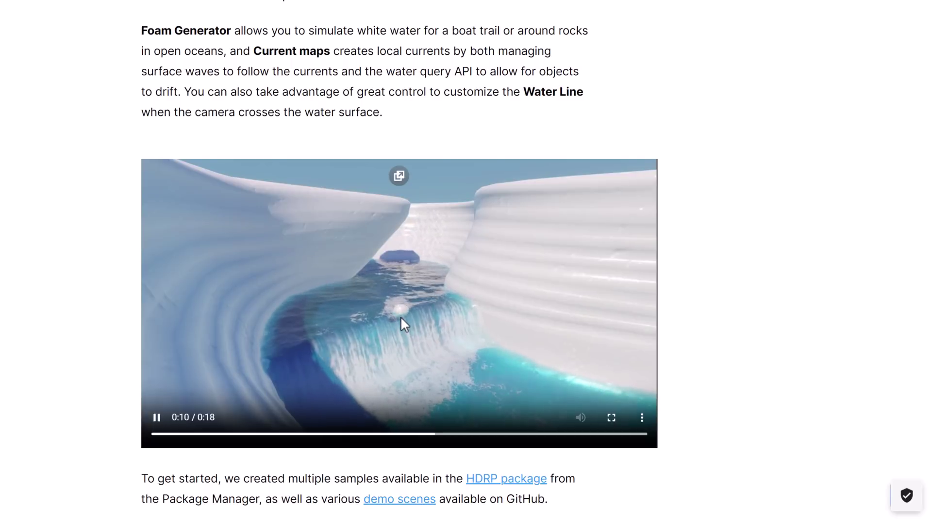
scroll(425, 378, up, 5)
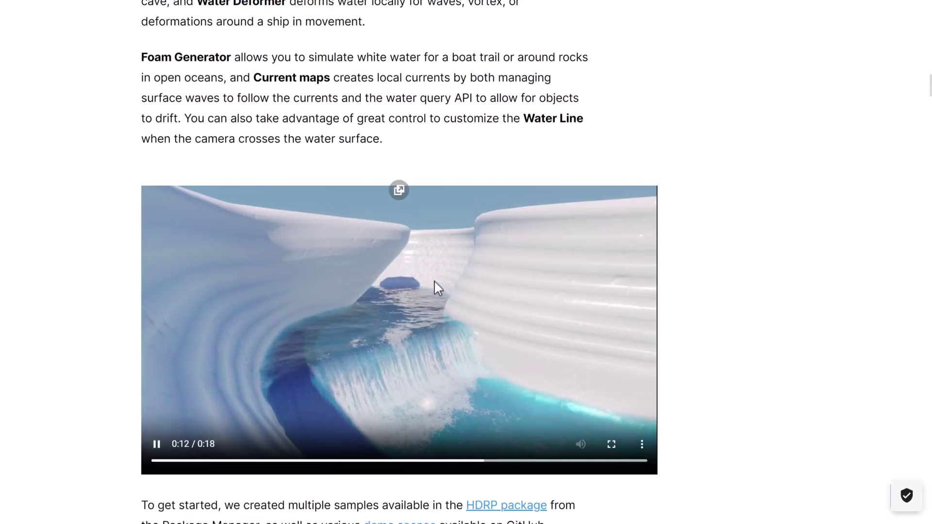
scroll(567, 364, down, 5)
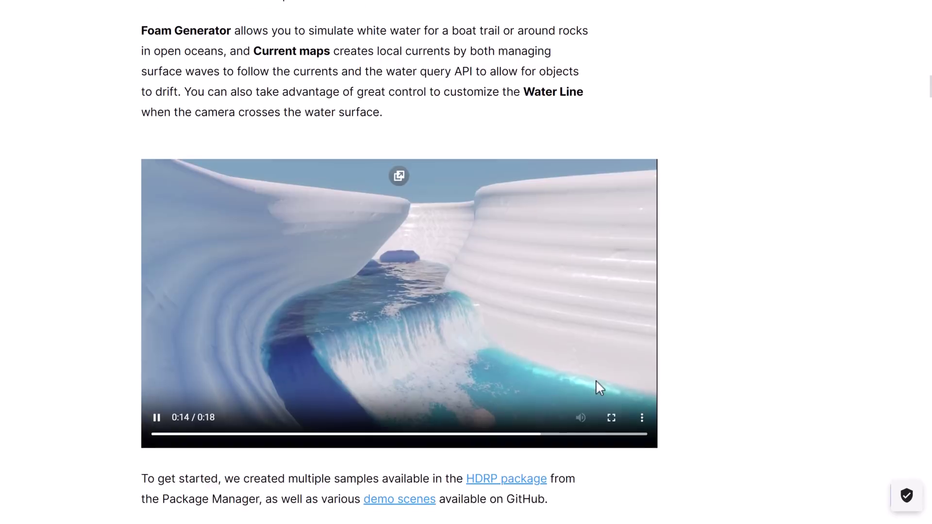
scroll(590, 393, down, 2)
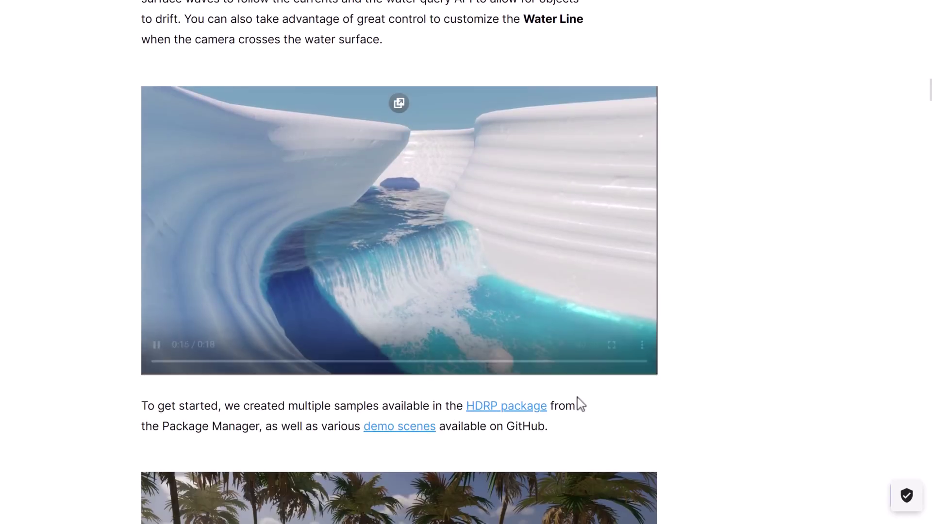
click(155, 345)
scroll(376, 343, down, 3)
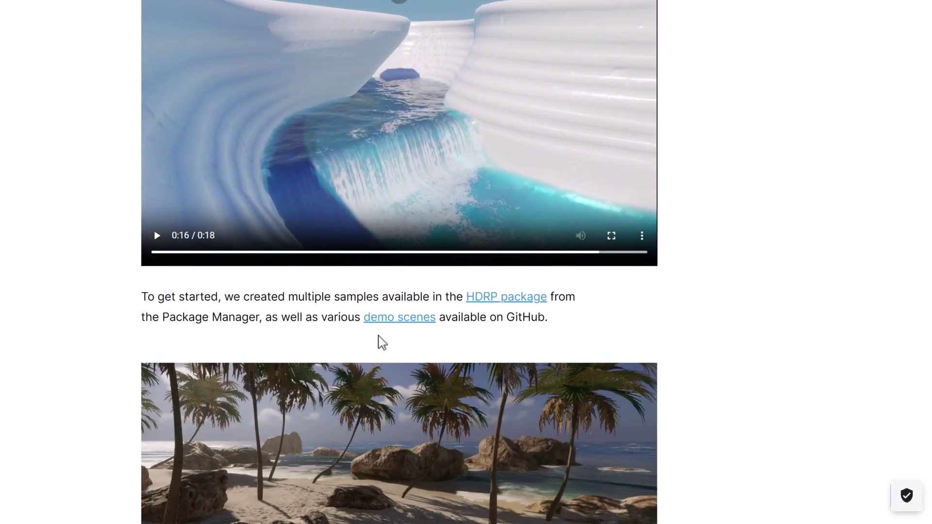
scroll(378, 342, down, 5)
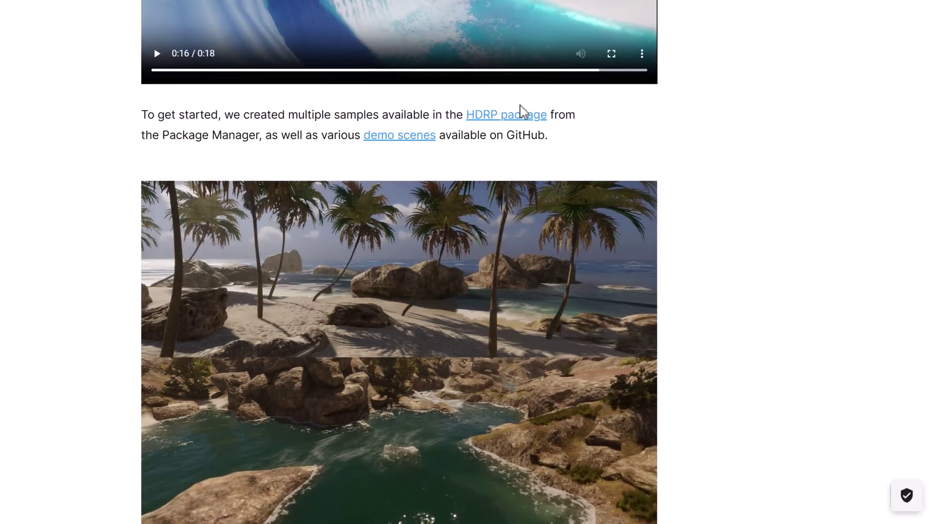
scroll(509, 187, down, 3)
scroll(509, 187, down, 4)
scroll(509, 187, down, 3)
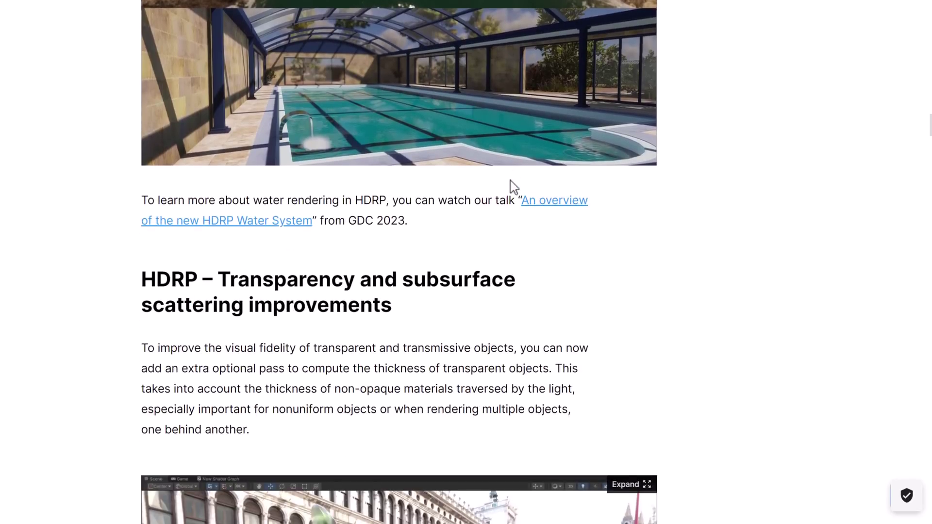
scroll(509, 187, down, 2)
scroll(508, 184, down, 2)
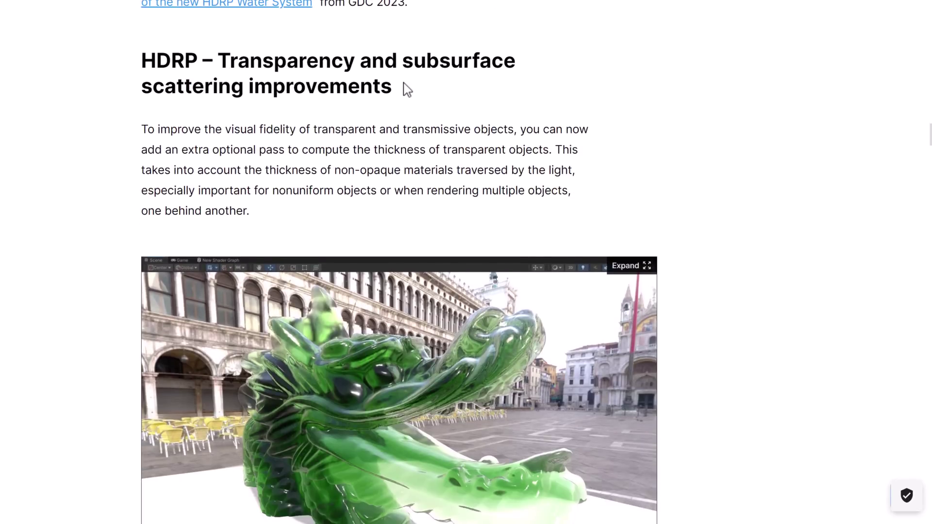
scroll(415, 90, down, 1)
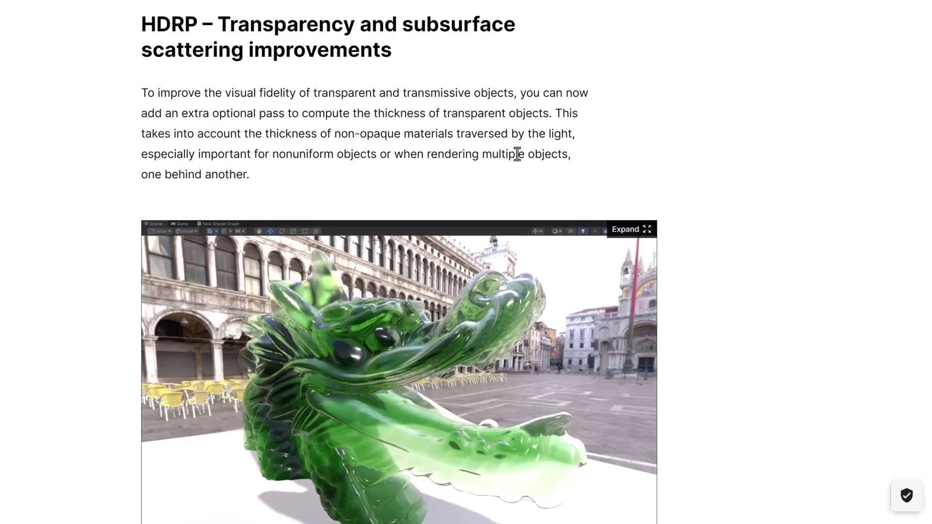
scroll(403, 156, down, 2)
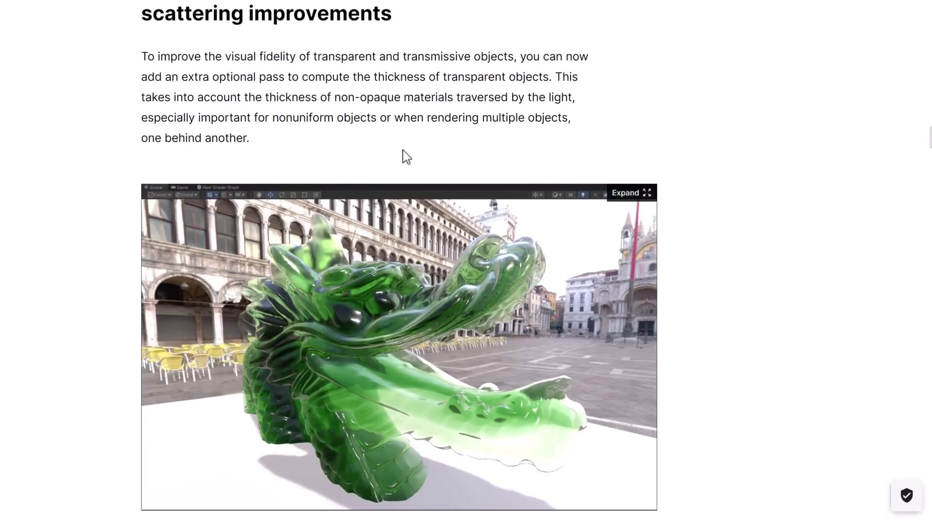
scroll(404, 152, down, 4)
scroll(403, 148, down, 2)
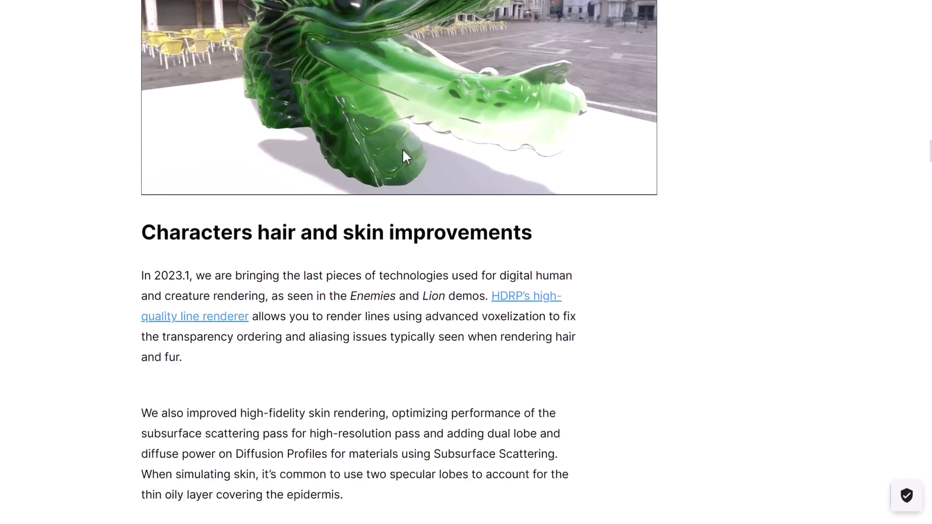
scroll(403, 148, down, 2)
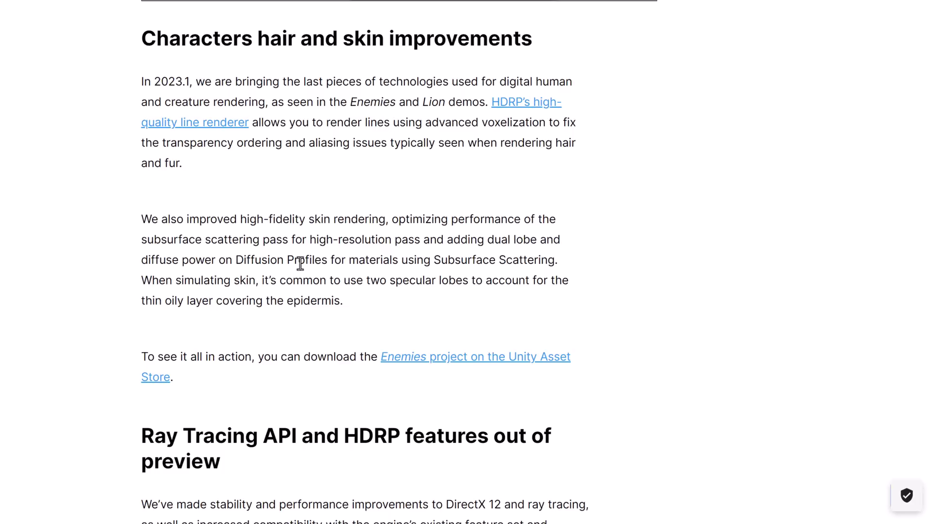
scroll(300, 264, down, 1)
scroll(245, 265, down, 1)
scroll(264, 227, down, 1)
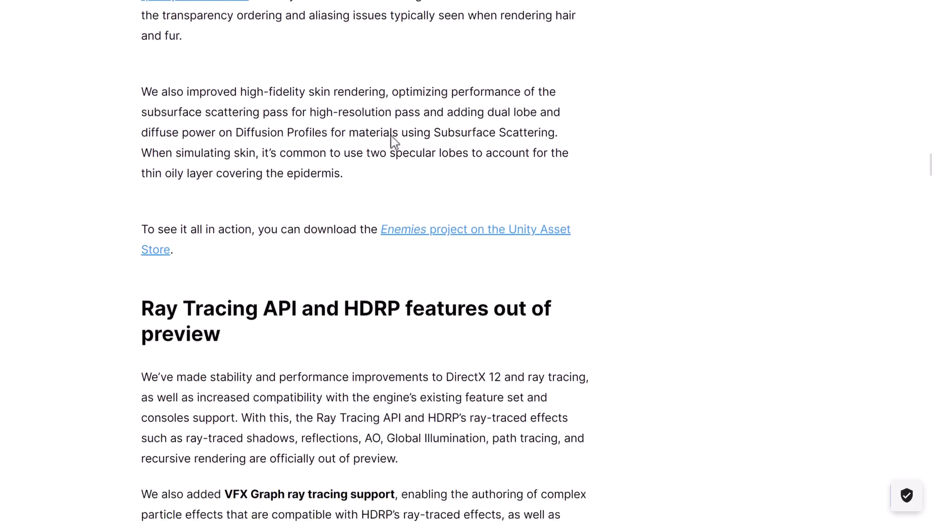
scroll(405, 155, down, 2)
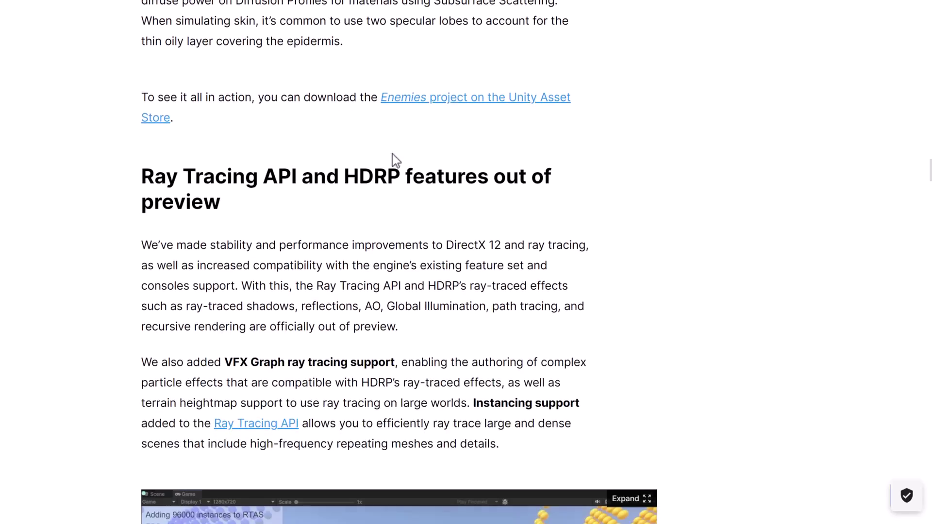
scroll(393, 160, down, 2)
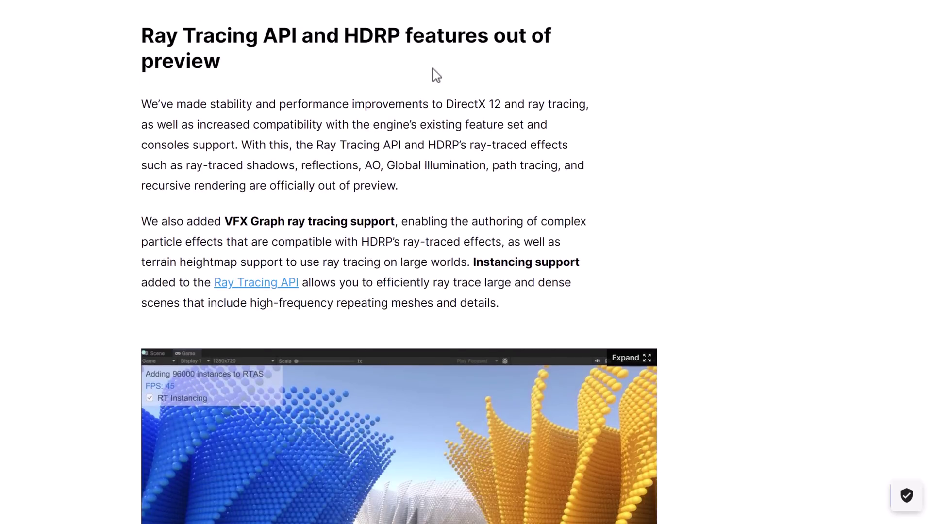
scroll(436, 75, down, 1)
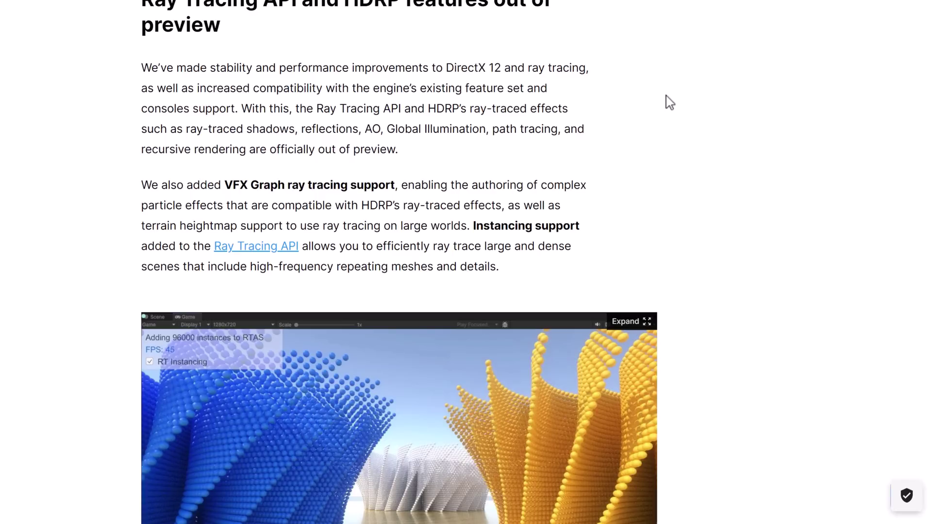
scroll(669, 102, down, 2)
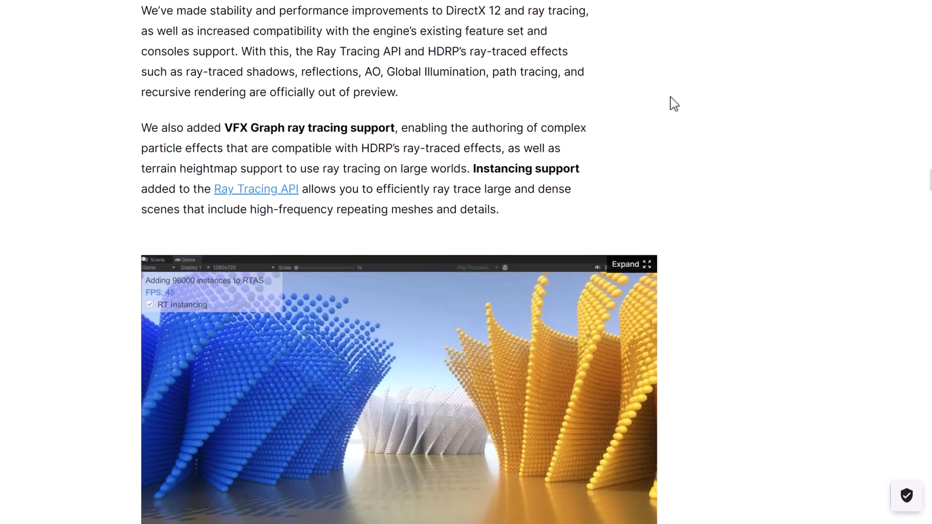
scroll(670, 102, down, 1)
scroll(672, 104, down, 1)
scroll(674, 104, down, 1)
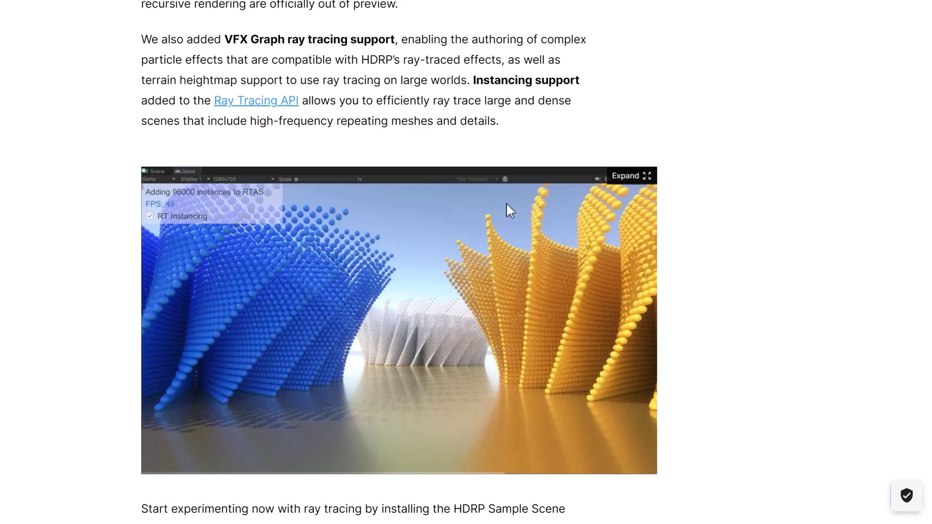
scroll(691, 259, down, 1)
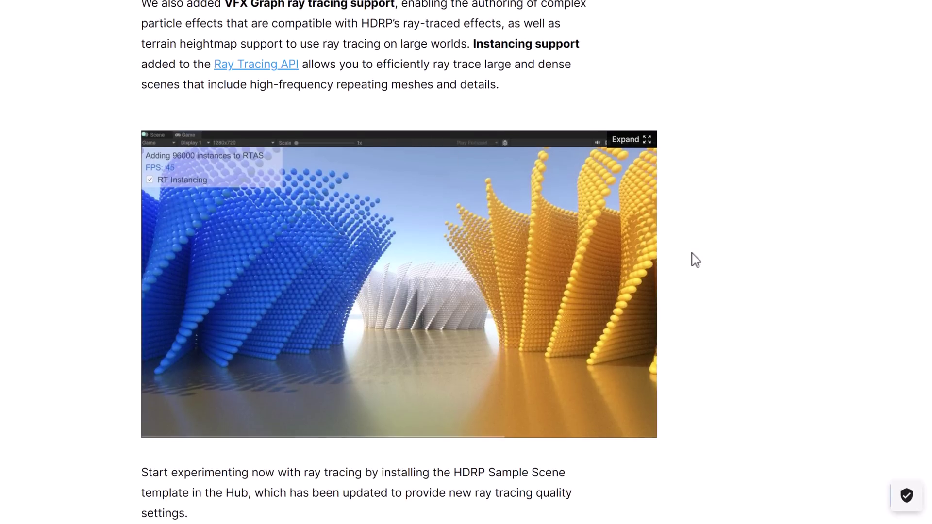
scroll(695, 260, down, 1)
scroll(696, 260, down, 3)
scroll(695, 260, down, 4)
scroll(696, 260, down, 2)
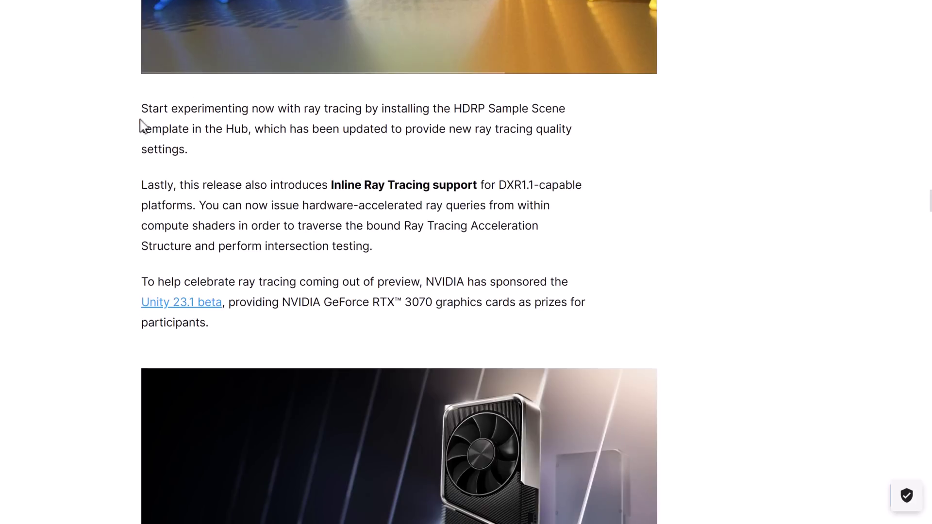
scroll(422, 223, down, 1)
scroll(378, 211, down, 1)
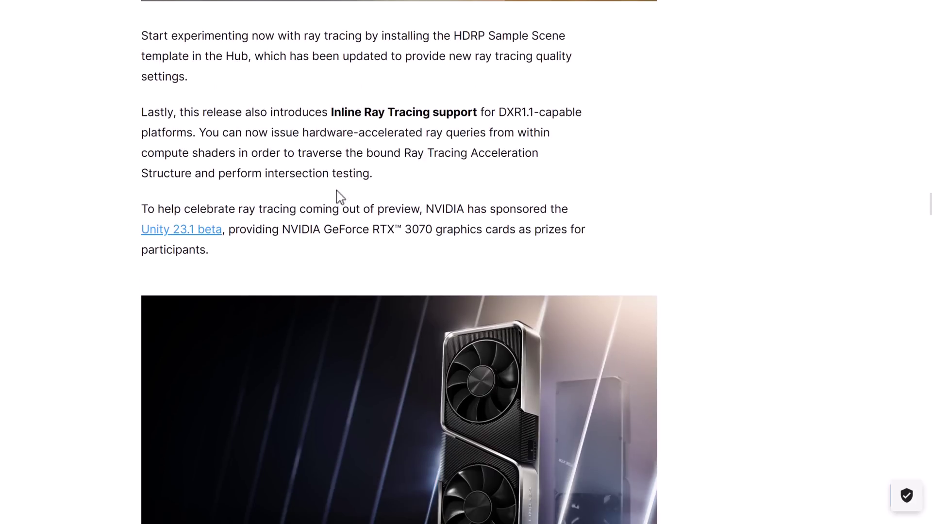
scroll(345, 167, down, 5)
scroll(346, 167, down, 3)
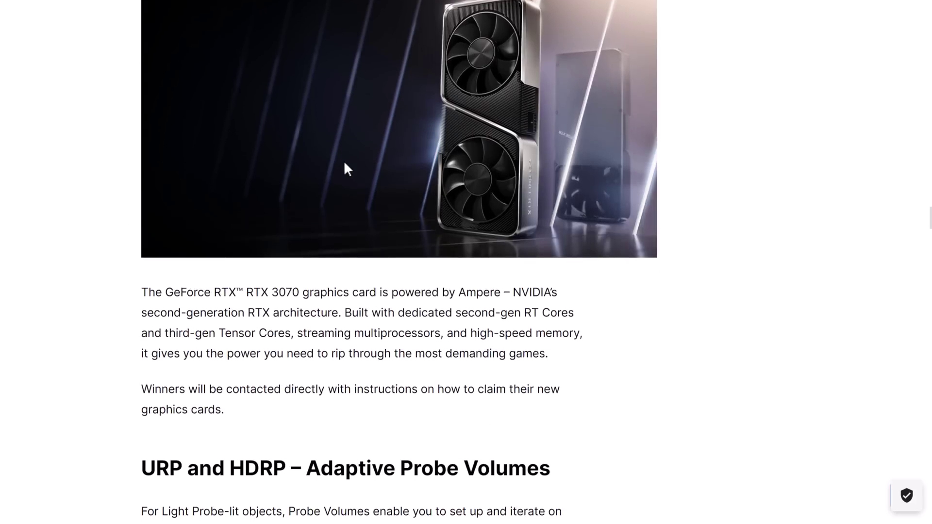
scroll(345, 167, down, 5)
scroll(345, 167, down, 2)
scroll(345, 167, down, 2)
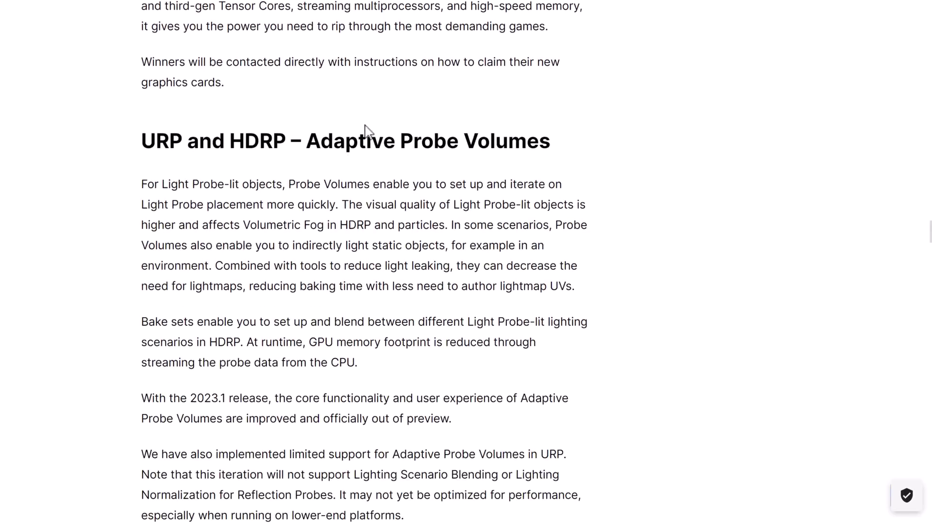
scroll(541, 151, down, 1)
scroll(247, 89, down, 2)
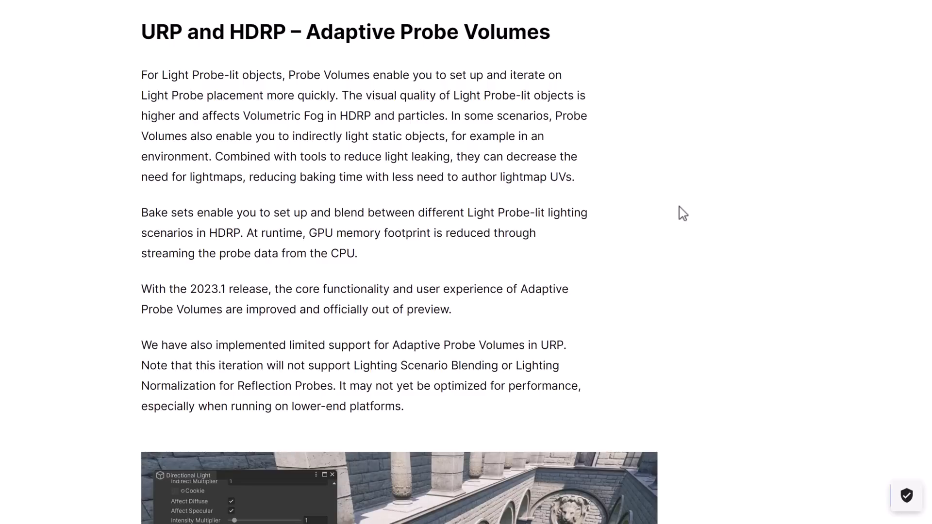
scroll(679, 209, down, 1)
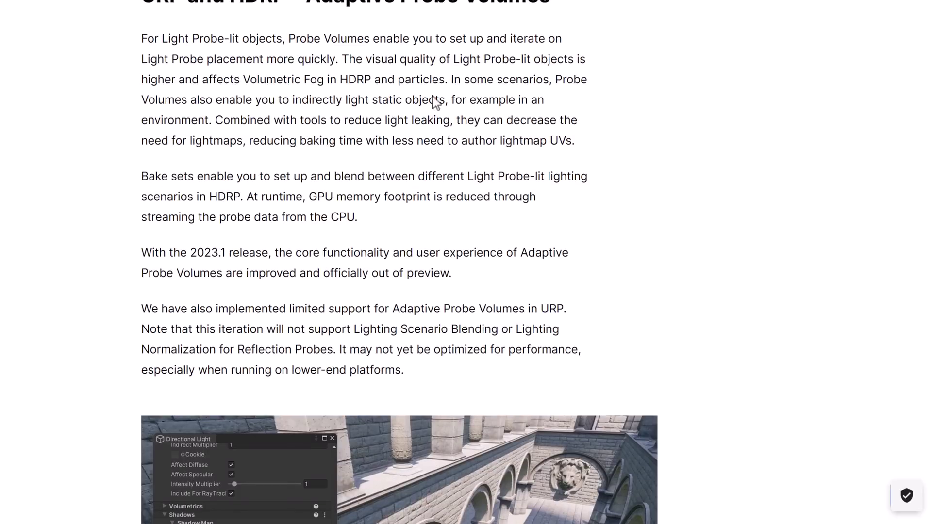
scroll(676, 210, down, 1)
scroll(677, 210, down, 1)
scroll(680, 211, down, 3)
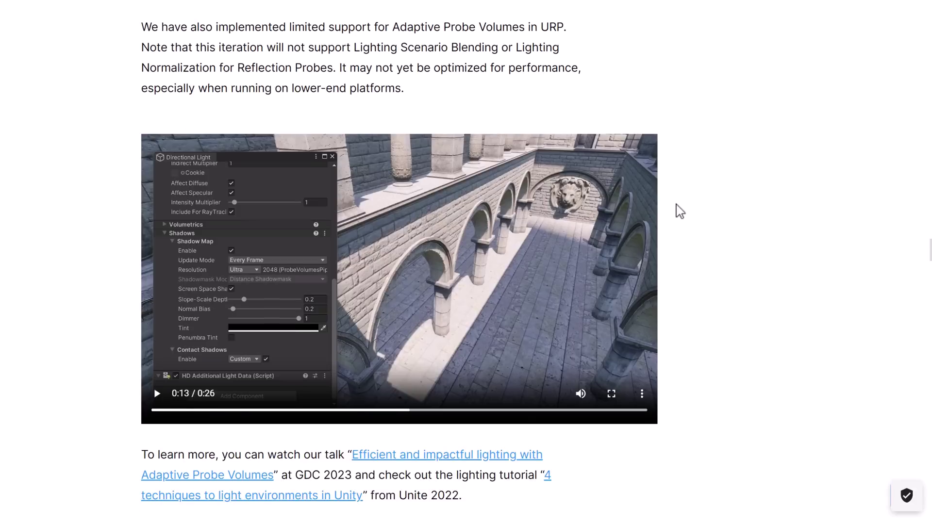
Play the Adaptive Probe Volumes video, restart it near the beginning, then pause it.
click(156, 385)
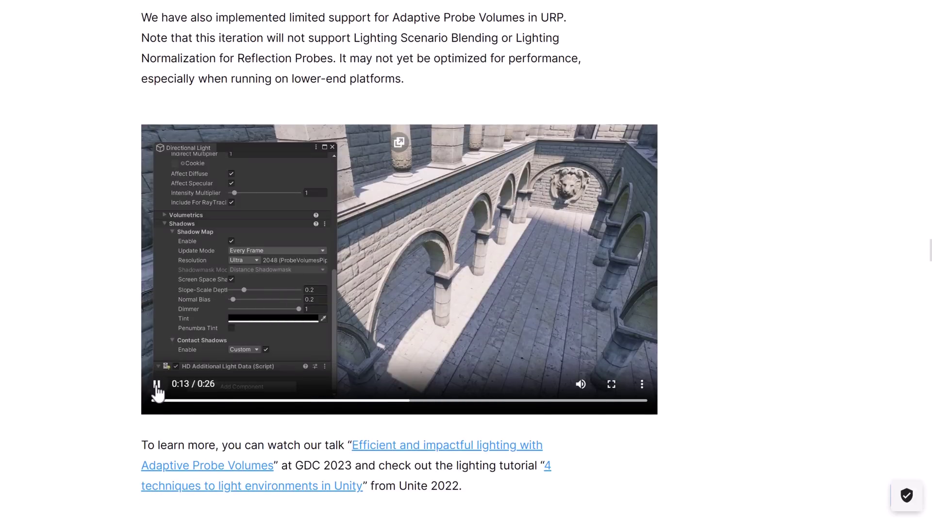
click(175, 401)
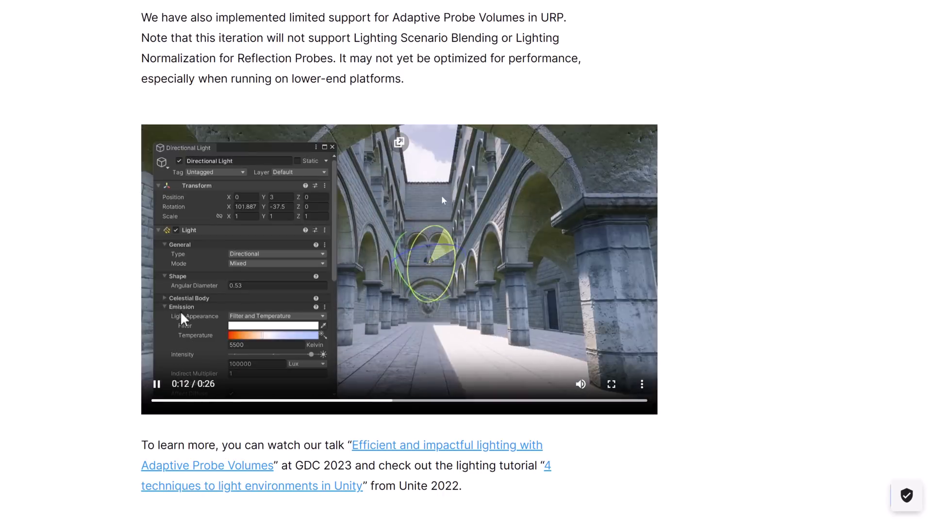
click(157, 383)
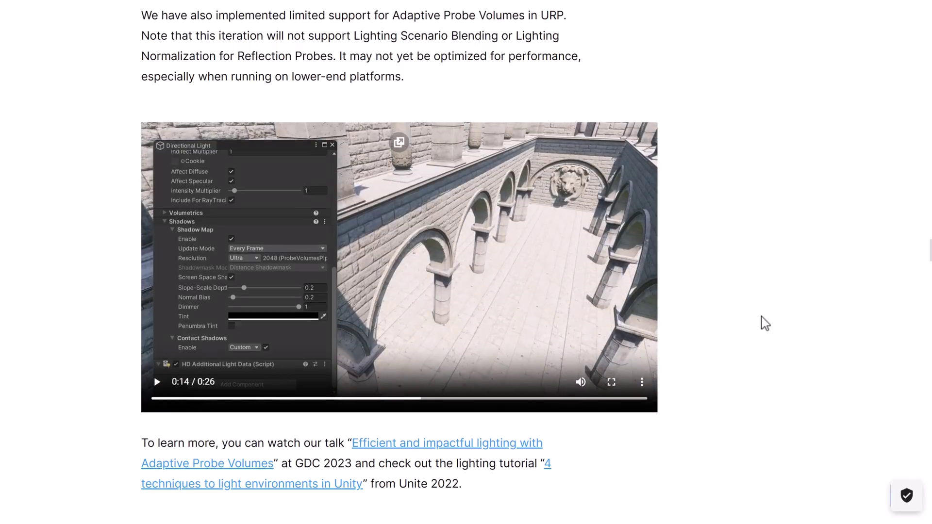
scroll(764, 324, down, 3)
scroll(764, 323, down, 2)
scroll(764, 323, down, 2)
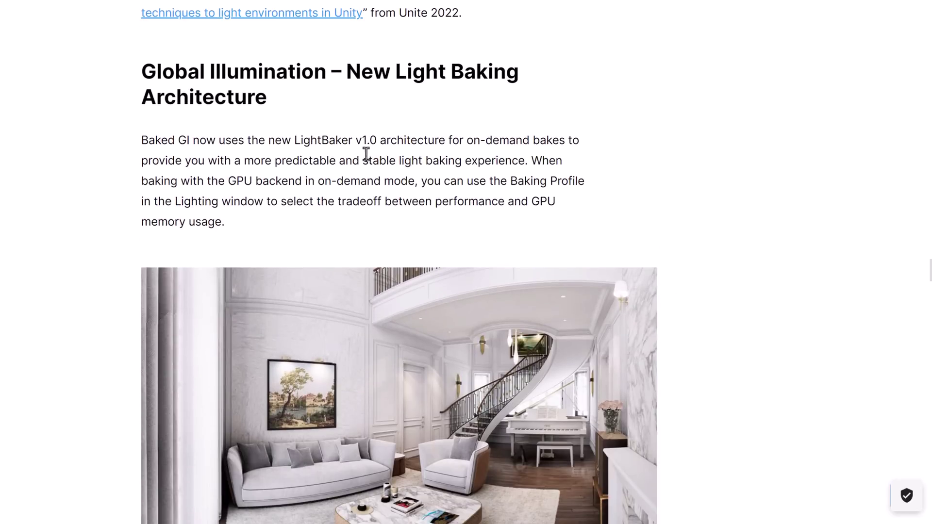
Highlight a line of the LightBaker paragraph, then clear the highlight.
drag(240, 139, 393, 140)
click(401, 144)
scroll(502, 187, down, 2)
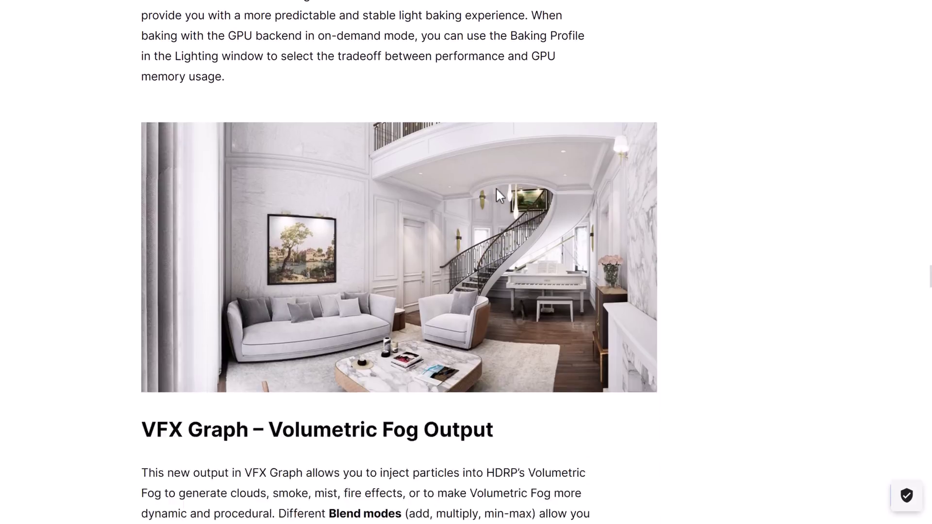
scroll(500, 191, down, 2)
scroll(499, 195, down, 2)
scroll(499, 196, down, 2)
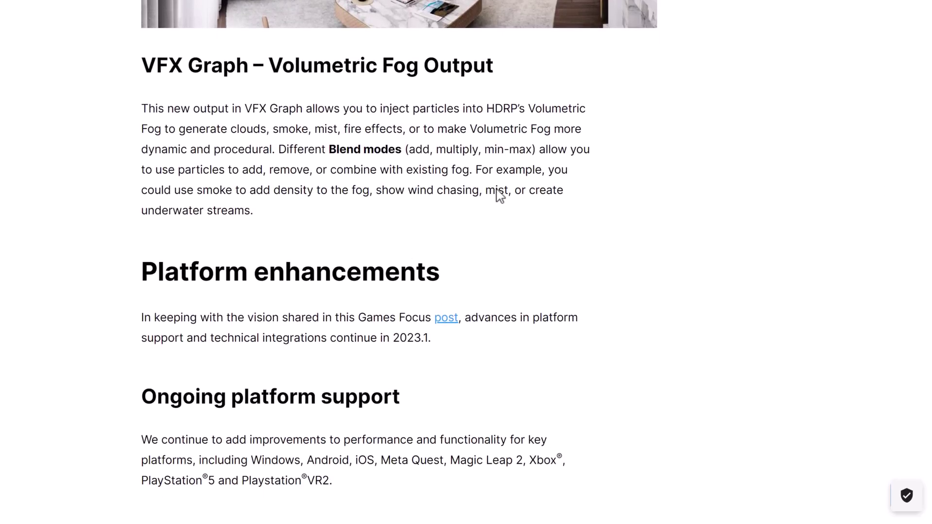
scroll(291, 281, down, 2)
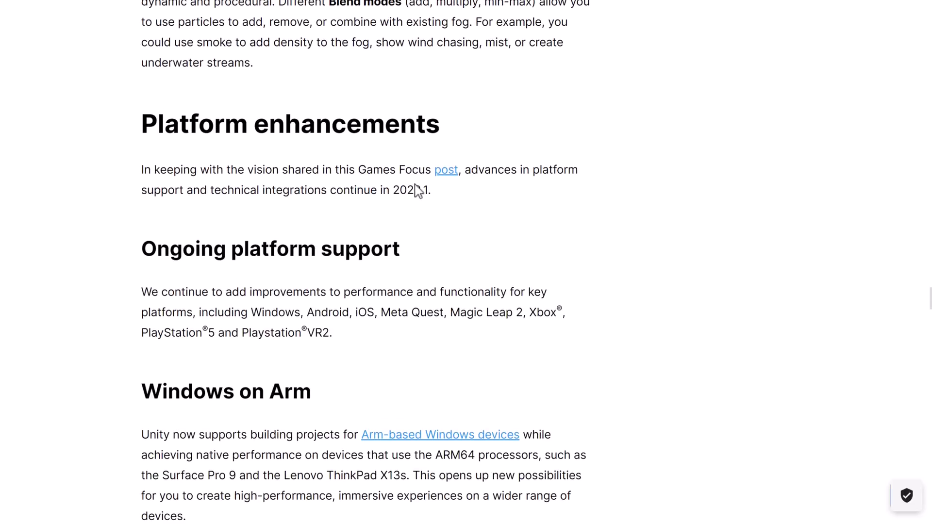
scroll(383, 183, down, 1)
scroll(312, 216, down, 2)
scroll(217, 166, down, 1)
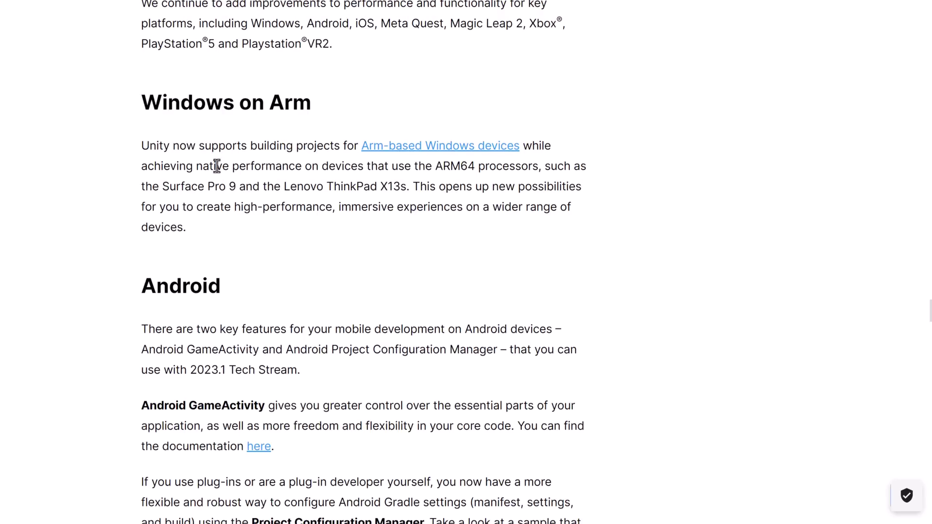
Read through the platform sections, highlighting and clearing the Windows on Arm sentence and HDR display heading.
drag(159, 145, 565, 147)
click(566, 147)
scroll(495, 193, down, 2)
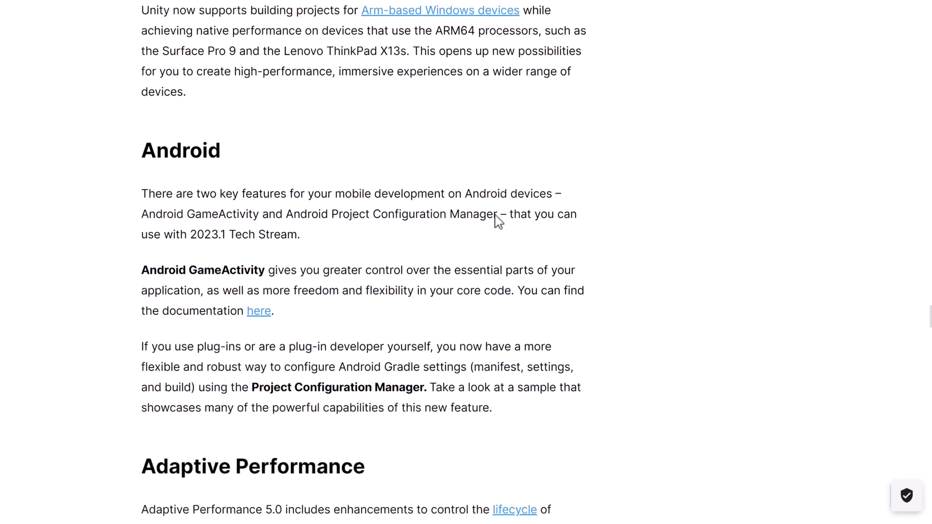
scroll(497, 221, down, 1)
scroll(492, 216, down, 2)
scroll(495, 125, down, 1)
scroll(308, 124, down, 2)
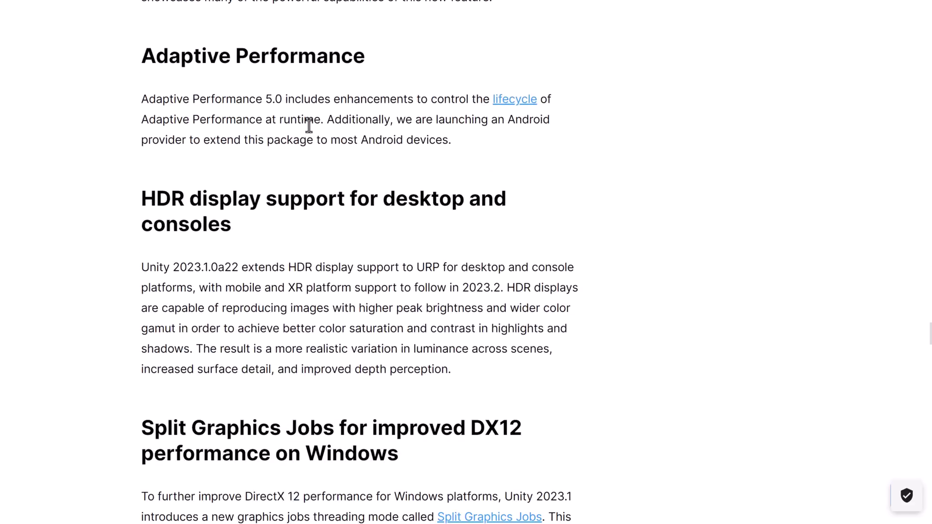
scroll(182, 146, down, 1)
scroll(392, 178, down, 1)
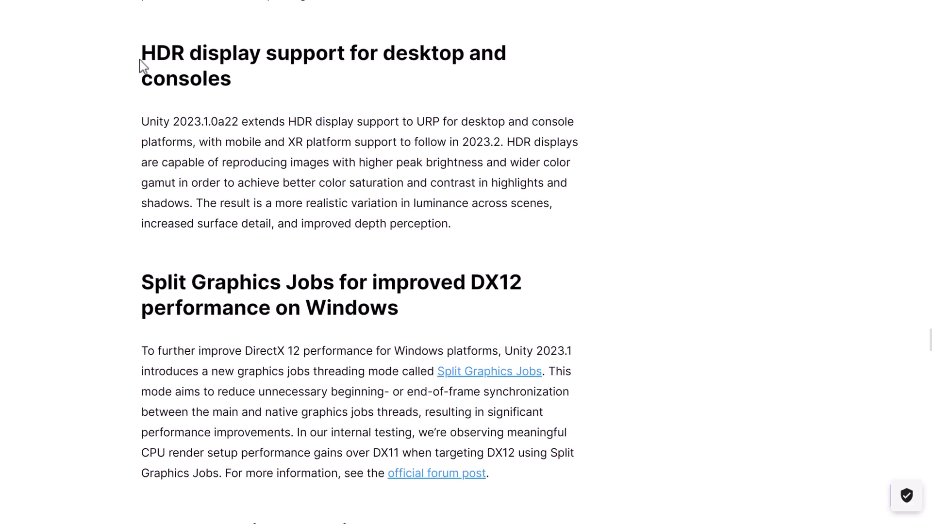
mouse_move(141, 53)
mouse_down()
mouse_move(390, 66)
mouse_move(389, 83)
mouse_up()
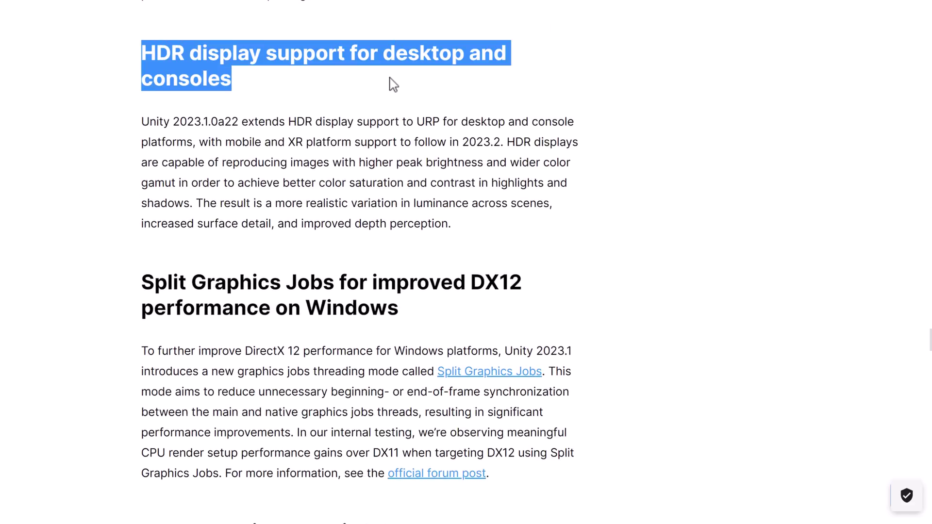
click(320, 79)
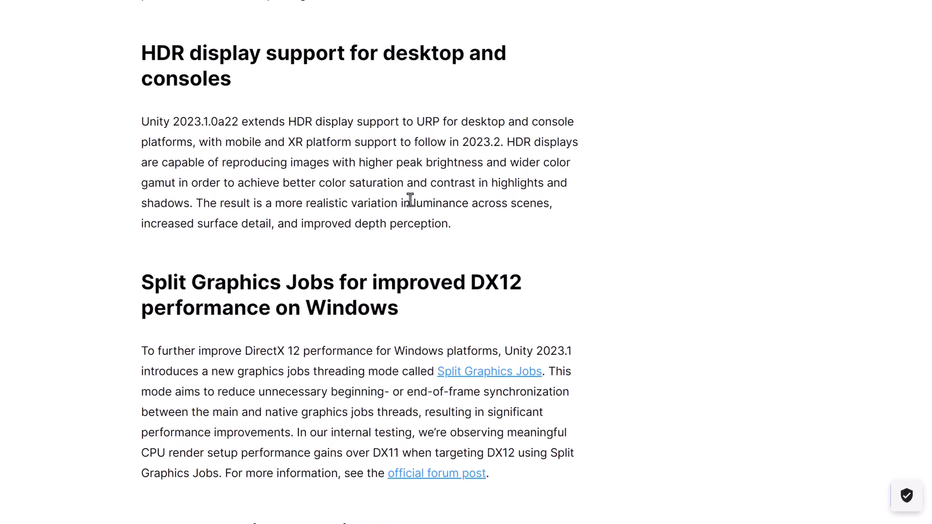
scroll(408, 200, down, 2)
scroll(402, 199, down, 1)
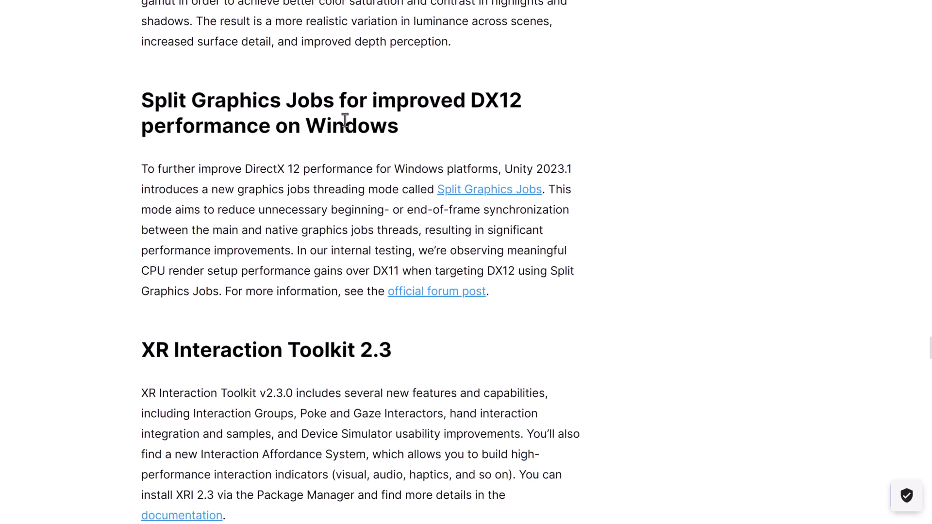
scroll(345, 120, down, 1)
scroll(345, 121, down, 1)
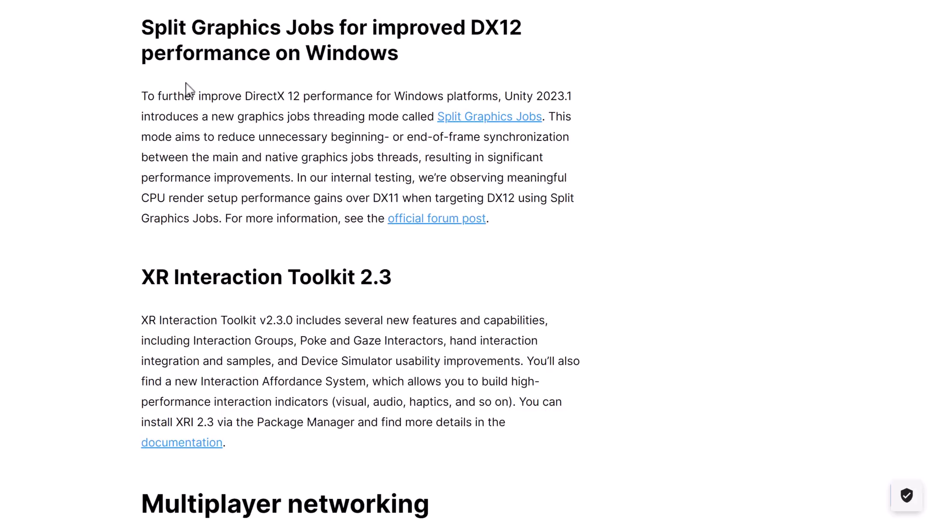
scroll(350, 270, down, 1)
scroll(475, 87, down, 1)
scroll(503, 215, down, 2)
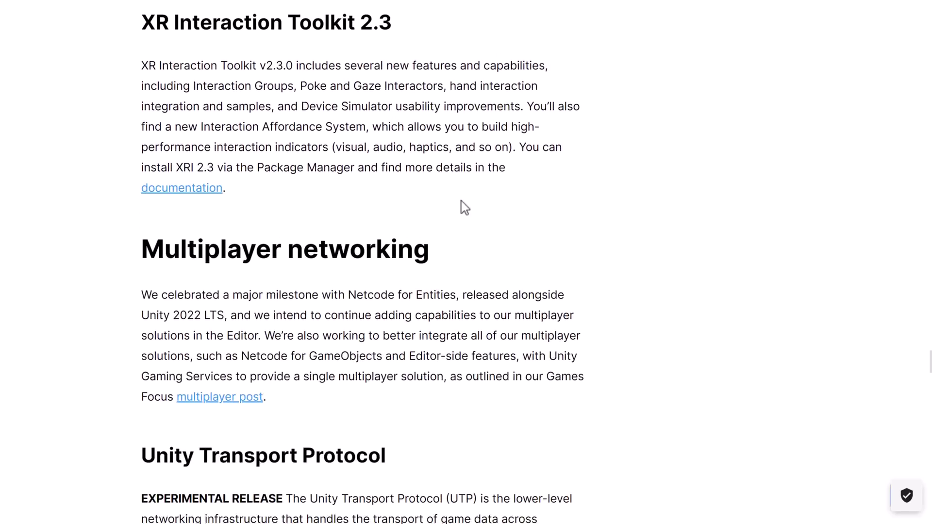
scroll(461, 208, down, 2)
drag(231, 149, 577, 231)
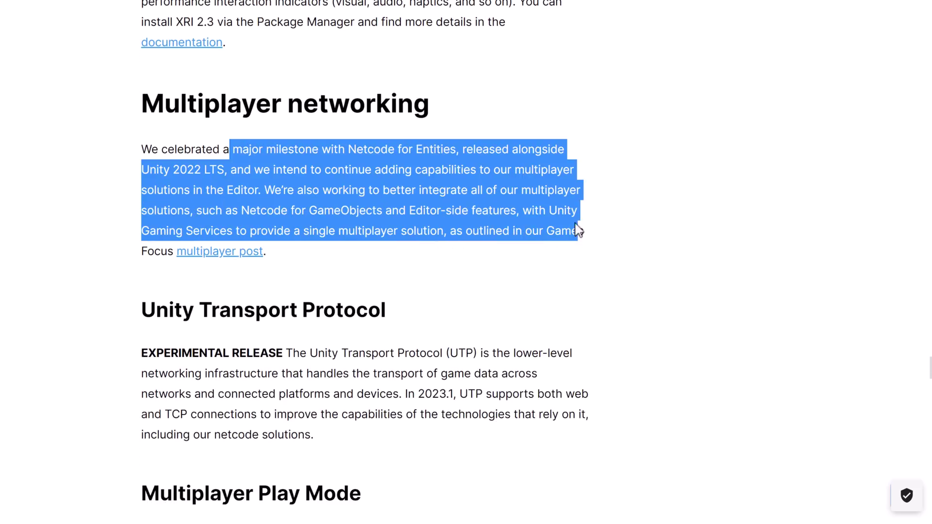
Read down to Multiplayer Play Mode, highlighting and clearing the EXPERIMENTAL RELEASE label and the word UTP.
click(593, 246)
scroll(679, 260, down, 1)
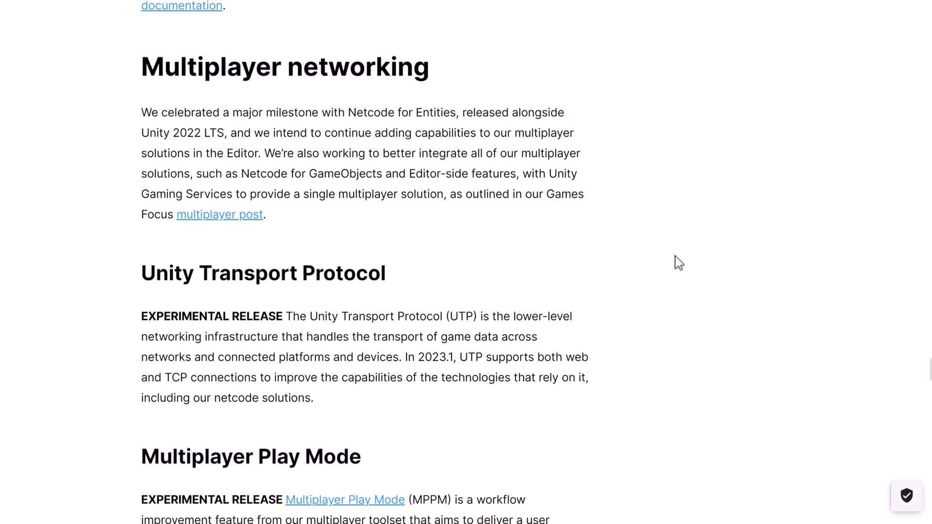
scroll(676, 263, down, 3)
scroll(305, 186, down, 1)
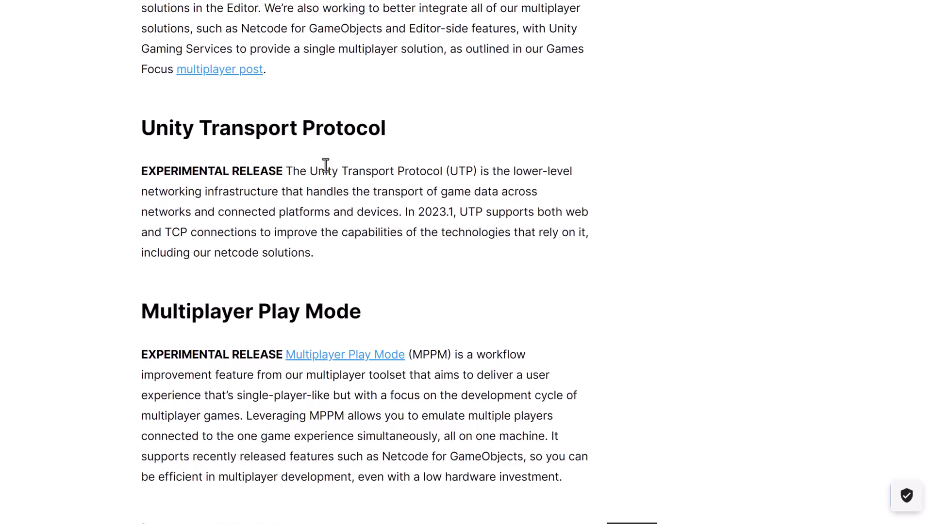
drag(142, 173, 284, 172)
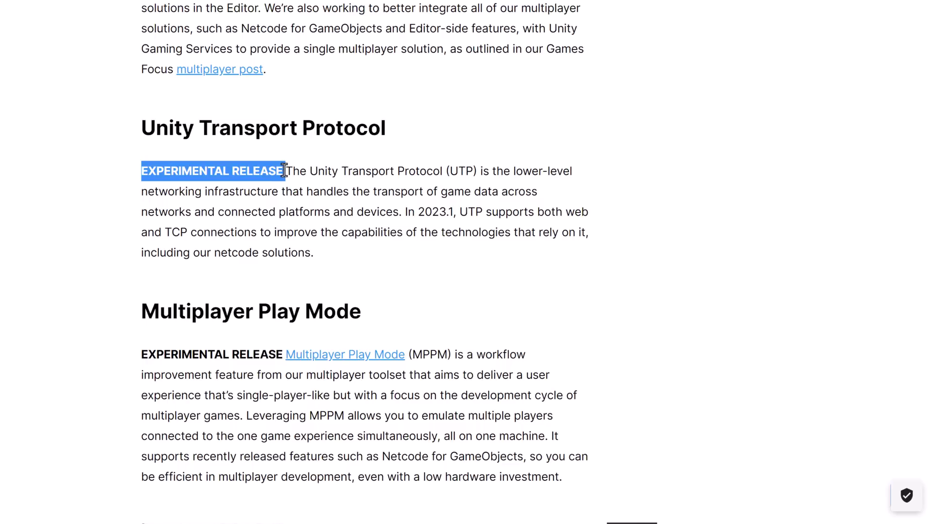
click(737, 186)
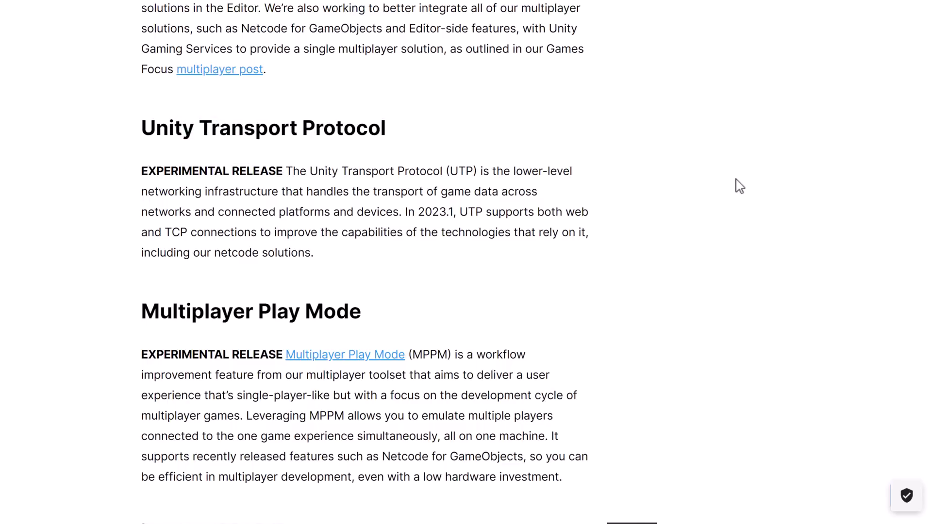
scroll(588, 182, down, 1)
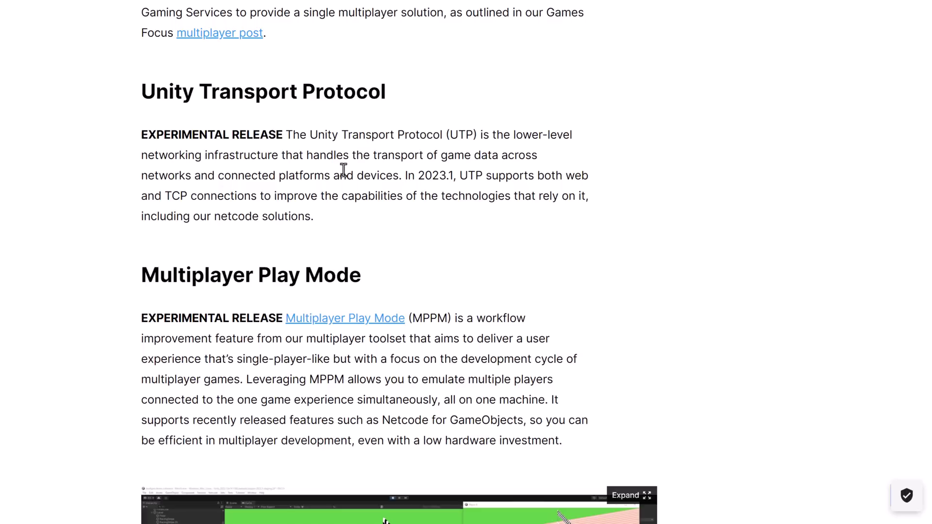
double_click(452, 136)
click(644, 179)
scroll(462, 198, down, 1)
scroll(466, 207, down, 1)
scroll(464, 201, down, 3)
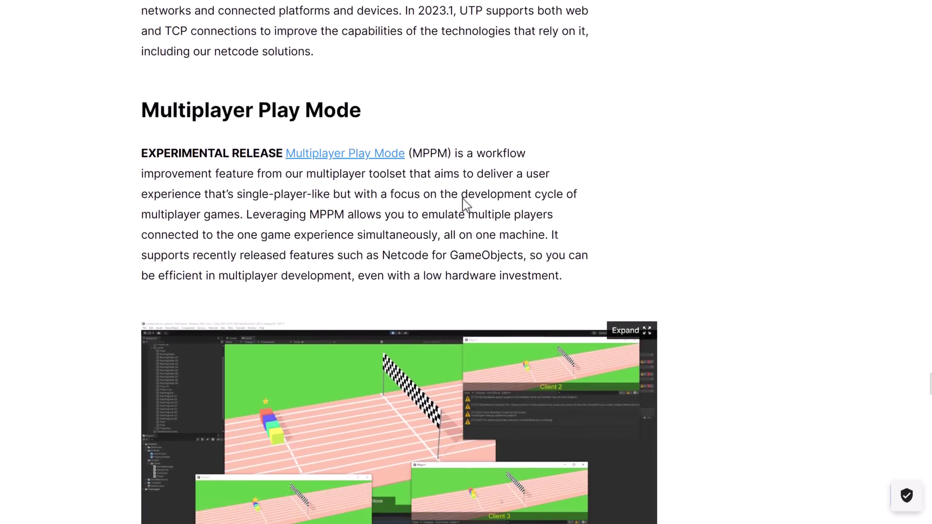
scroll(462, 196, down, 1)
scroll(462, 196, down, 1)
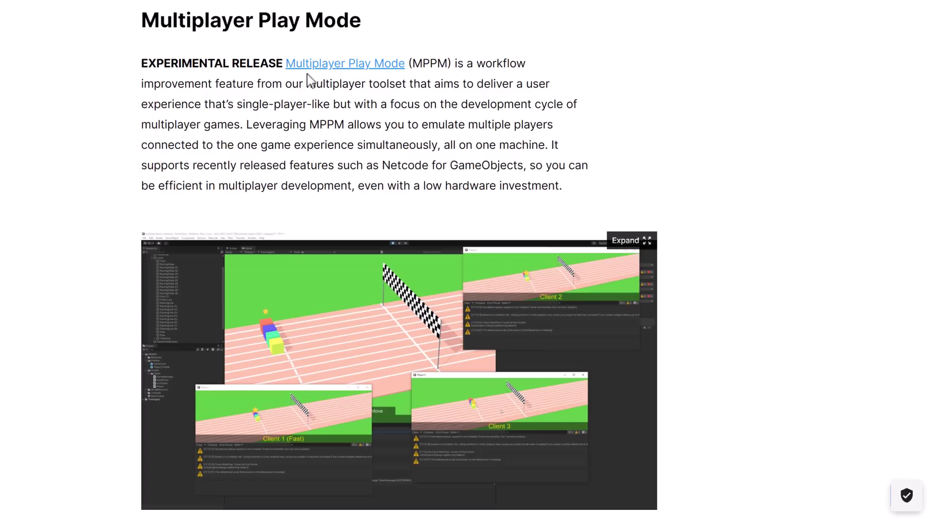
scroll(291, 291, down, 3)
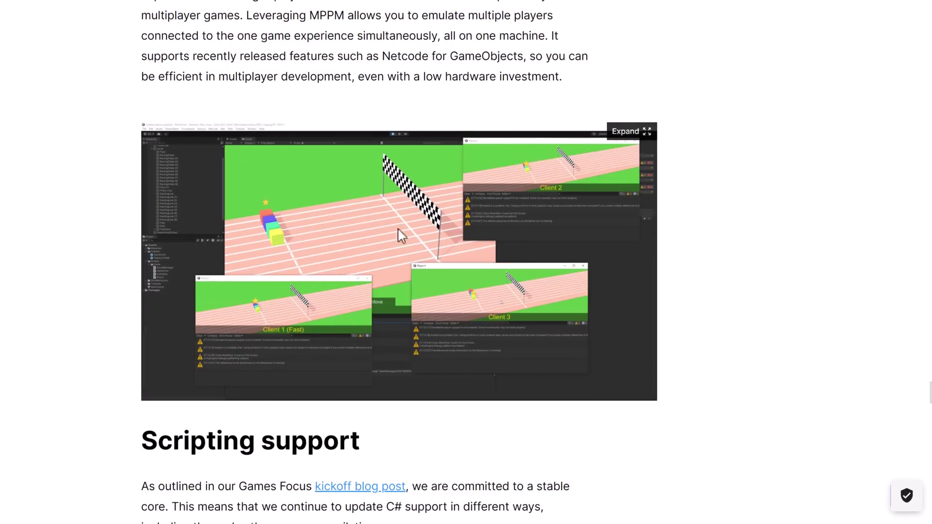
scroll(400, 233, up, 2)
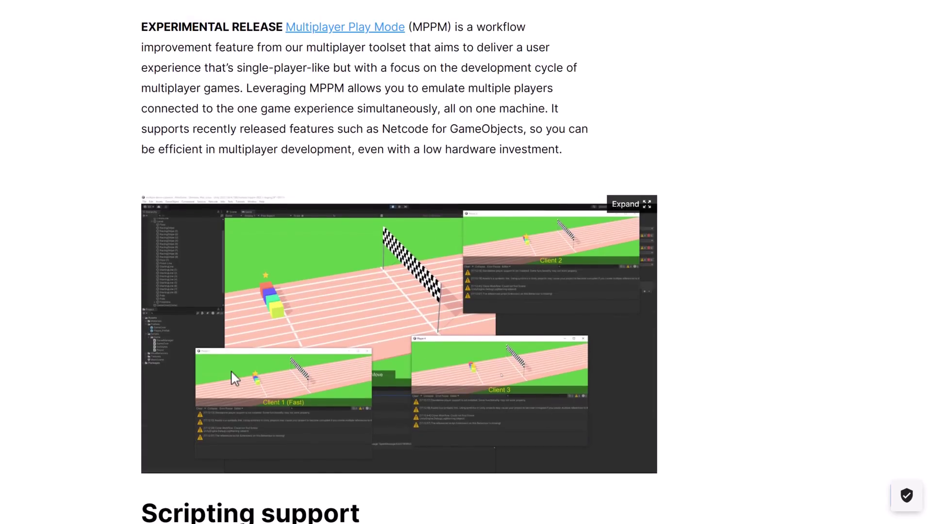
scroll(243, 368, down, 3)
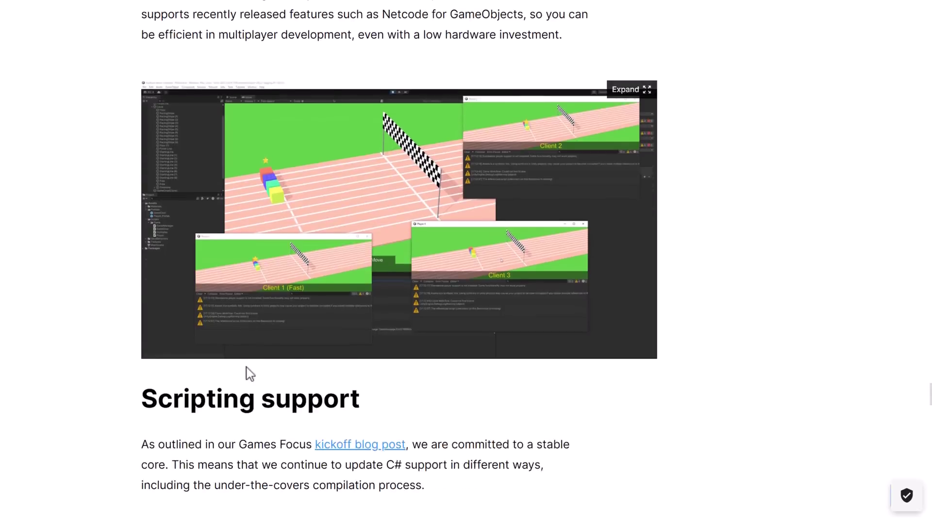
scroll(246, 371, down, 3)
scroll(249, 368, down, 2)
scroll(248, 368, down, 2)
scroll(250, 369, down, 3)
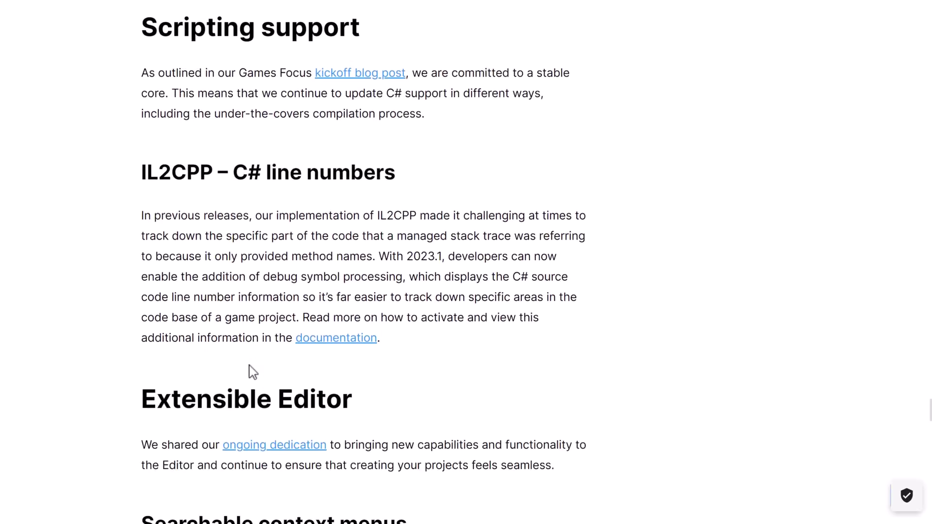
scroll(251, 371, down, 4)
scroll(249, 368, down, 3)
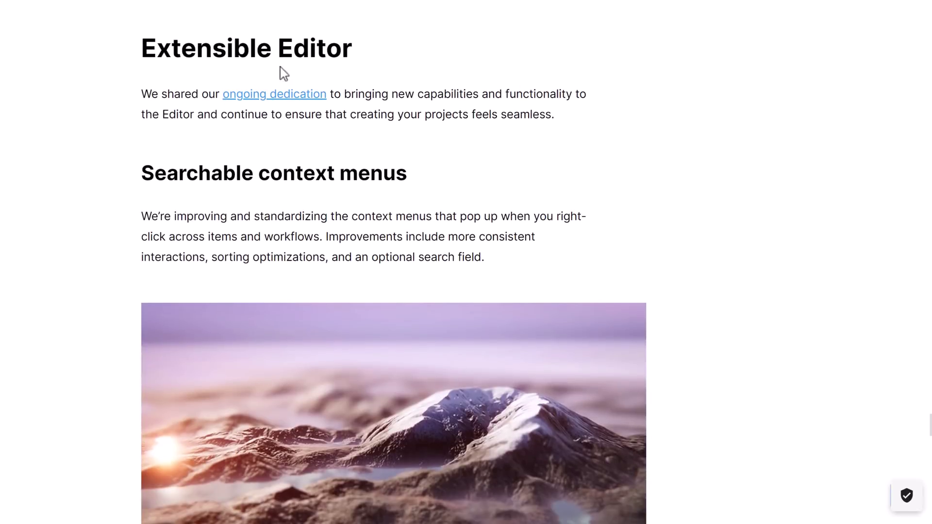
scroll(440, 253, down, 1)
scroll(298, 254, down, 2)
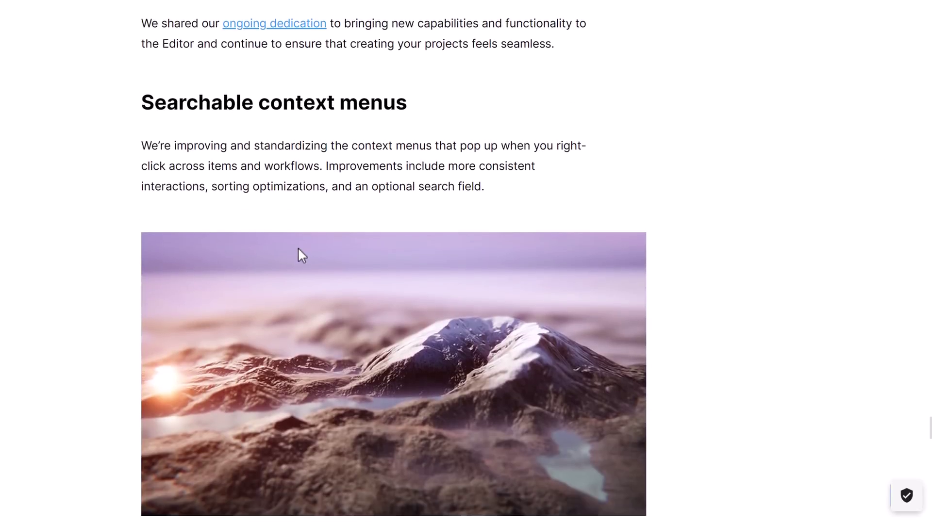
scroll(376, 251, down, 2)
scroll(377, 256, down, 2)
scroll(376, 256, down, 2)
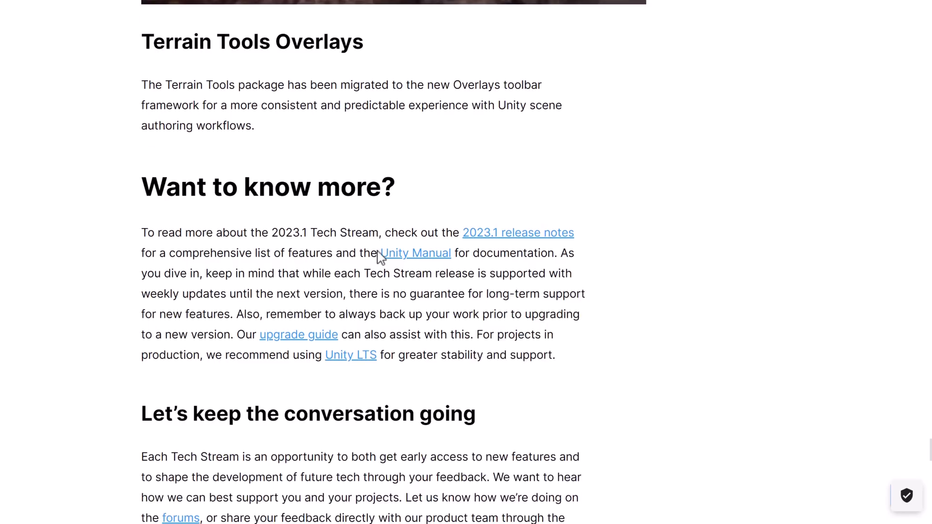
scroll(381, 256, down, 4)
scroll(393, 258, down, 3)
scroll(405, 265, up, 10)
scroll(412, 264, up, 5)
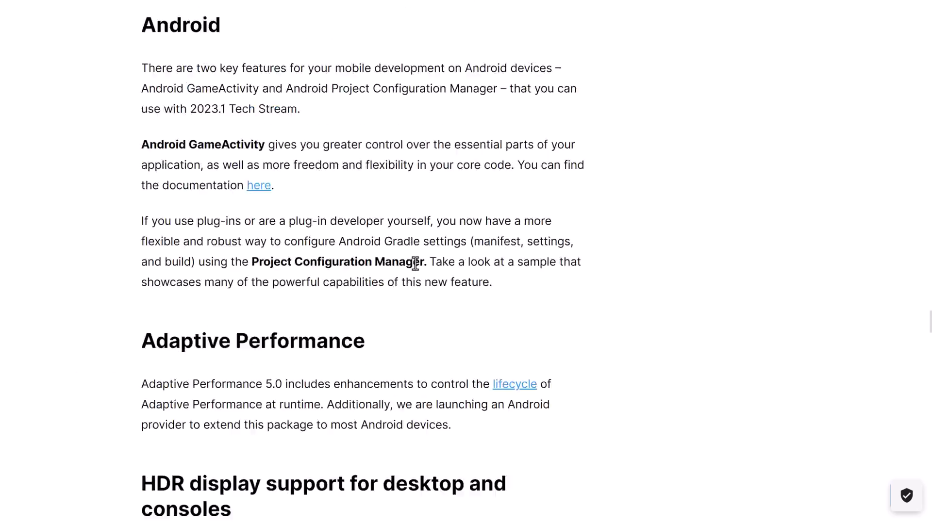
scroll(451, 266, up, 3)
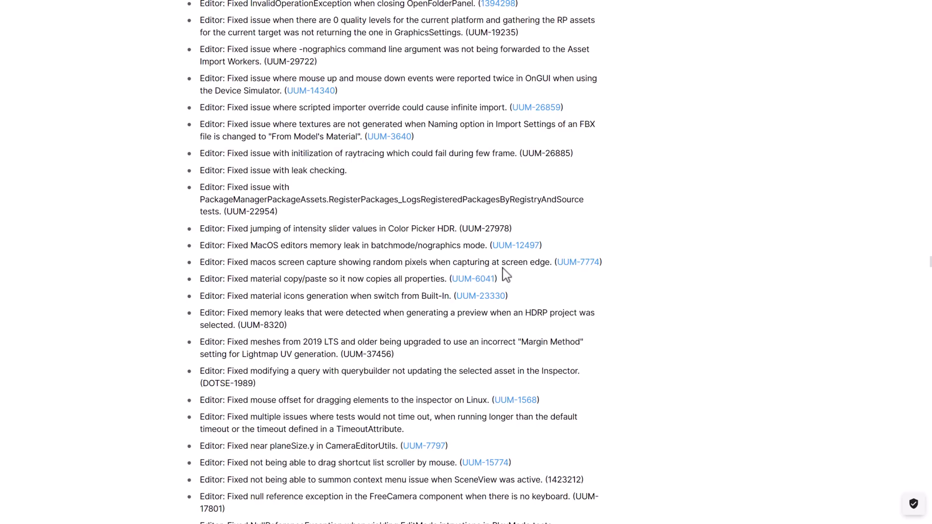
scroll(506, 274, down, 10)
scroll(506, 275, down, 10)
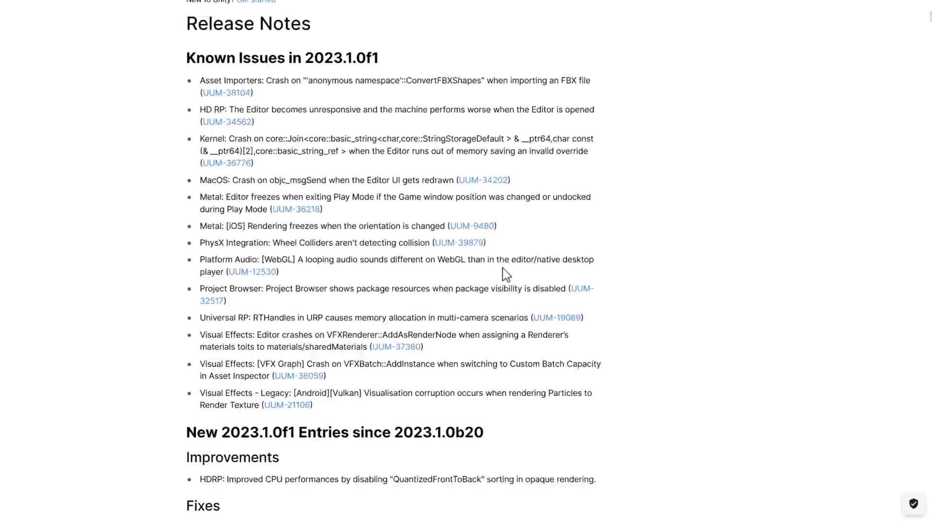
scroll(505, 274, down, 10)
scroll(507, 275, down, 10)
scroll(507, 275, down, 10)
scroll(506, 275, down, 10)
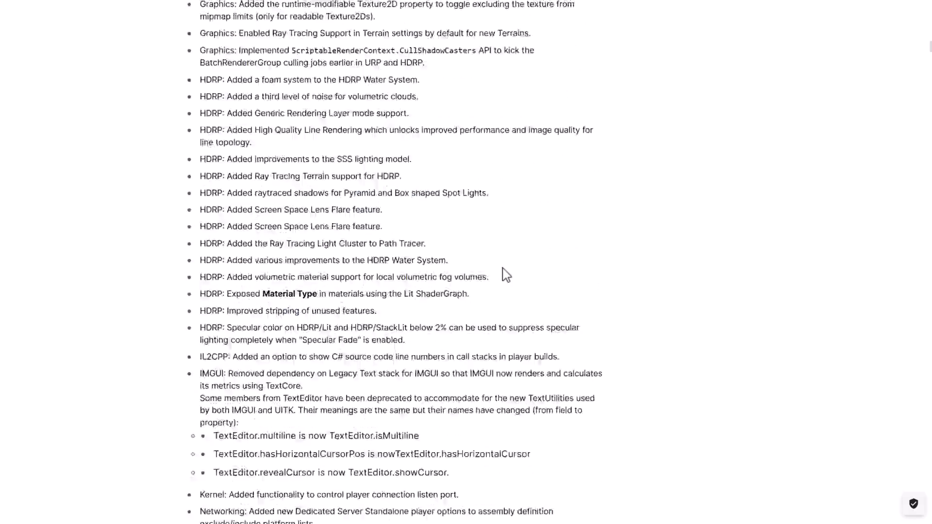
scroll(506, 275, down, 10)
scroll(506, 274, down, 10)
scroll(506, 274, down, 10)
scroll(506, 275, down, 10)
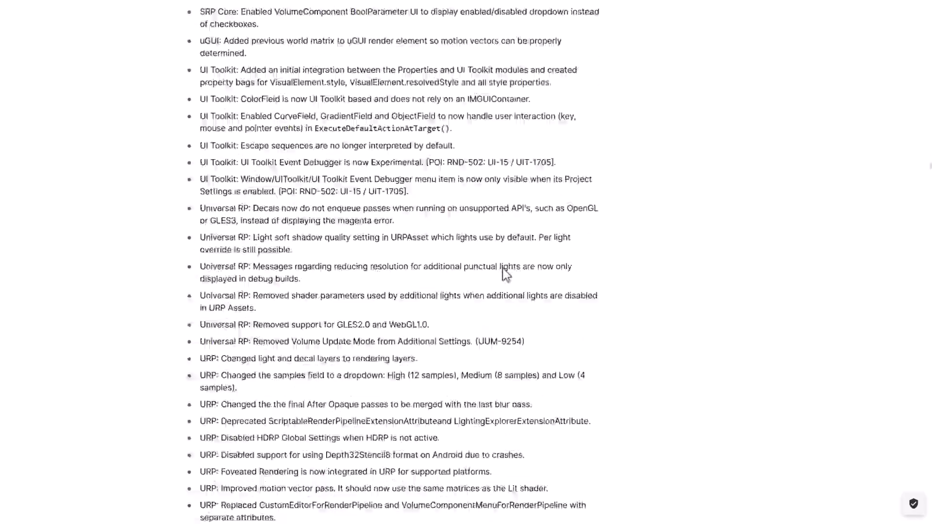
scroll(506, 274, down, 10)
scroll(506, 274, down, 10)
scroll(507, 275, down, 10)
scroll(506, 274, down, 10)
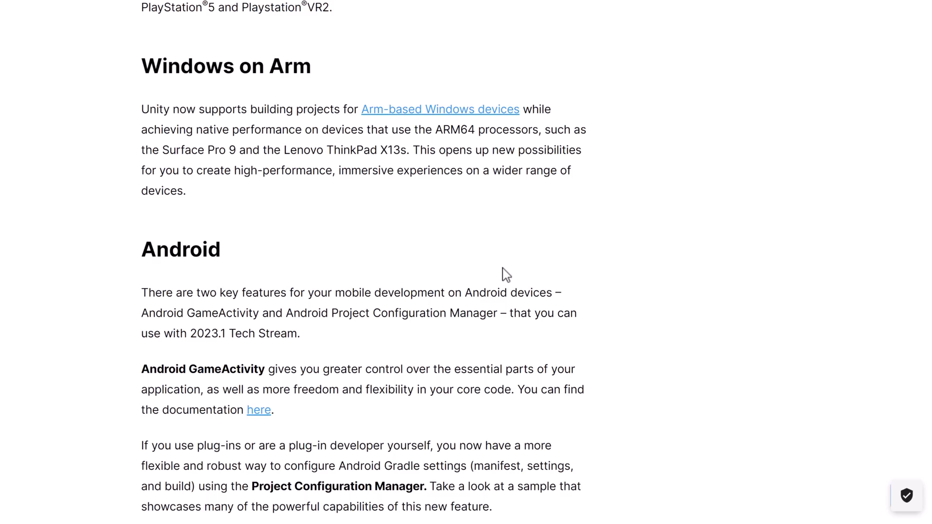
Jump to the article top and page down past HDRP, Ray Tracing and Adaptive Probe Volumes.
key(Home)
key(Page_Down)
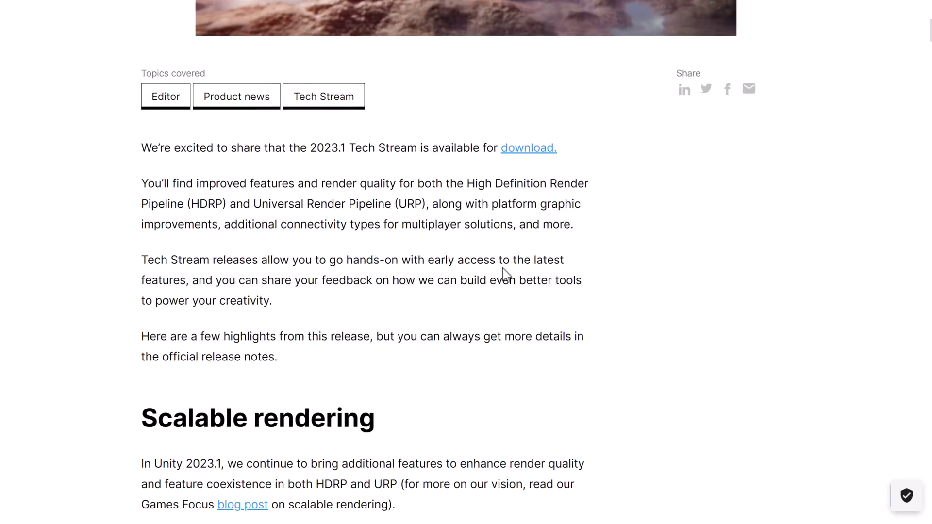
key(Page_Down)
key(Page_Down)
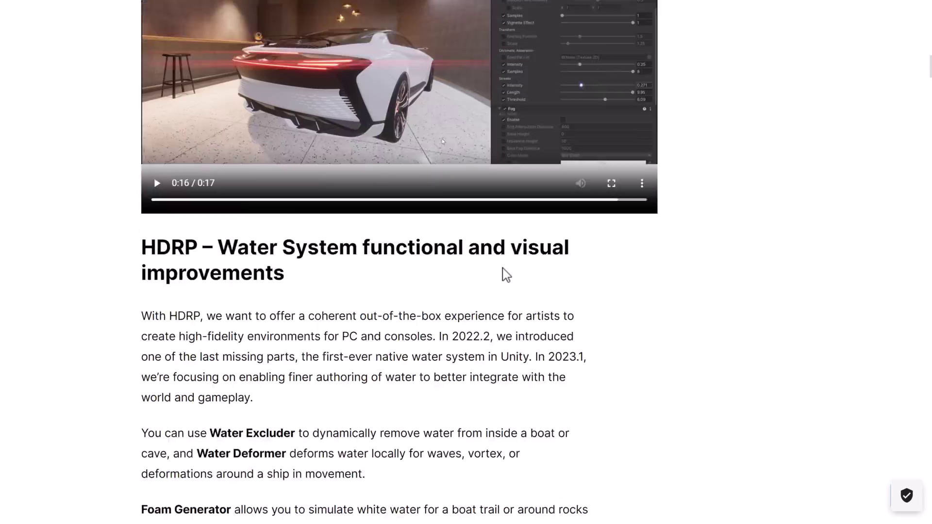
key(Page_Down)
key(Page_Down)
key(Page_Down)
key(Page_Down)
key(Page_Down)
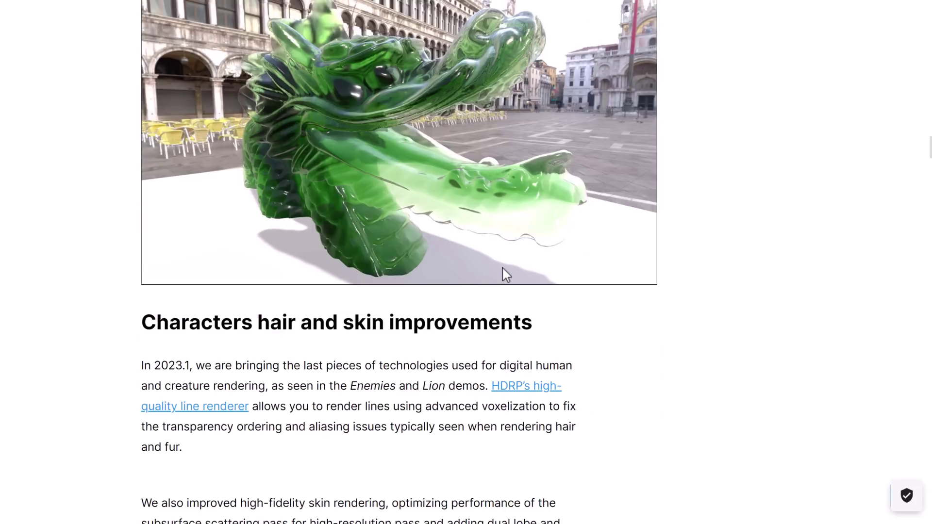
key(Page_Down)
key(Page_Down)
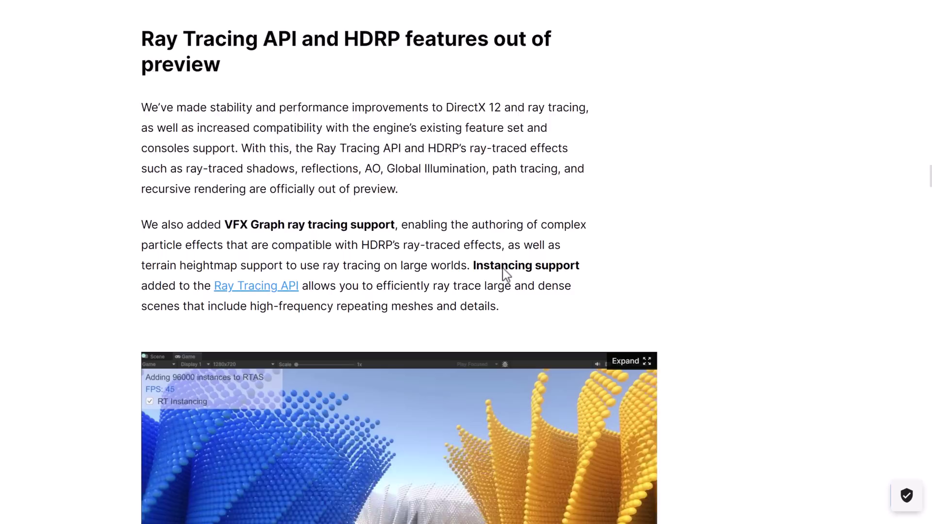
key(Page_Down)
key(Page_Down)
key(Page_Down)
key(Page_Down)
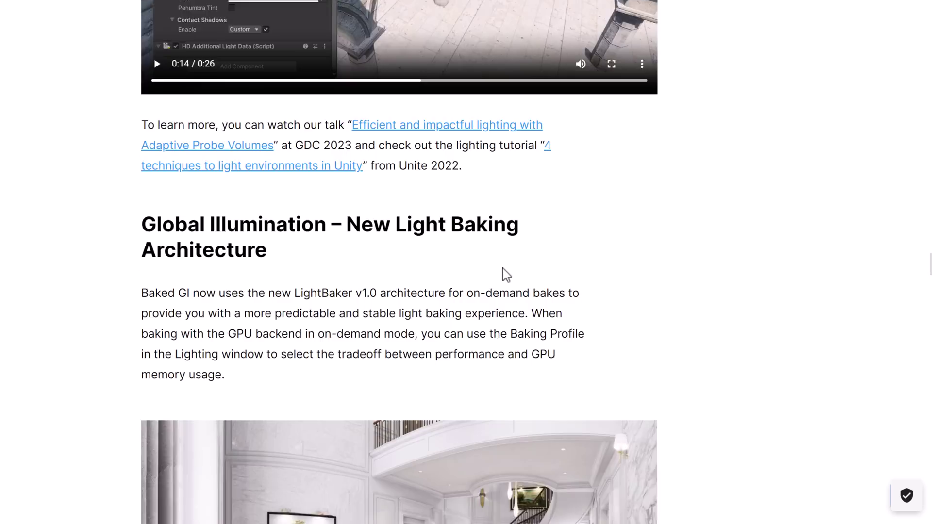
key(Page_Down)
key(Page_Down)
Page back up through Global Illumination and Scripting support, then highlight and clear 'EXPERIMENTAL RELEASE'.
key(Page_Up)
key(Page_Up)
key(Page_Down)
key(Page_Down)
key(Page_Down)
key(Page_Down)
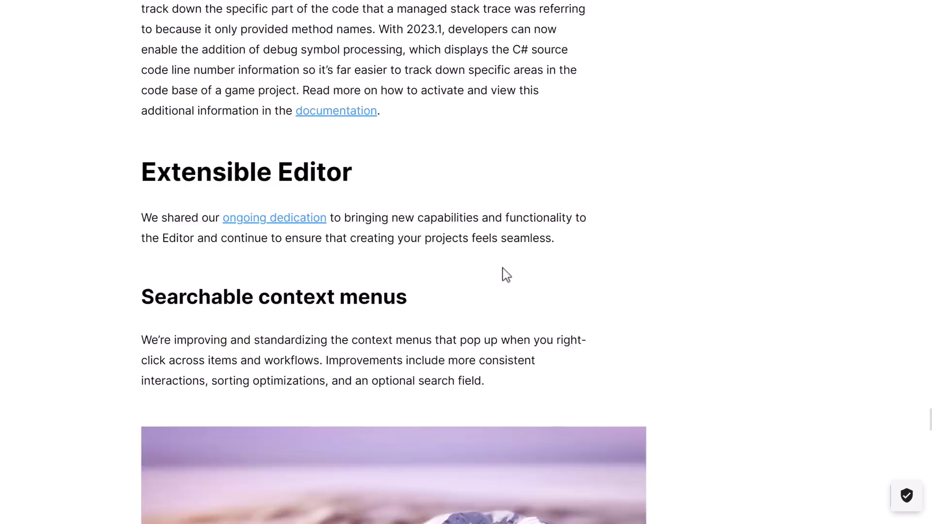
key(Page_Up)
scroll(502, 275, up, 3)
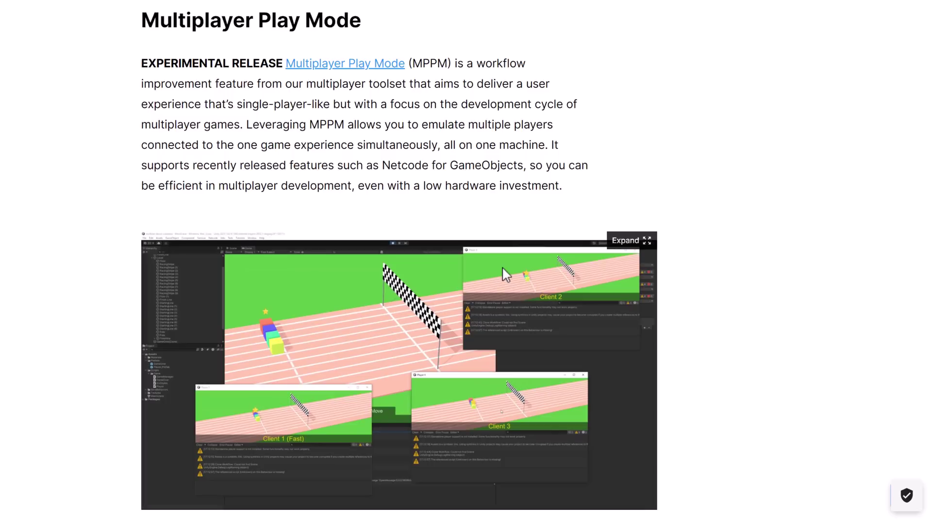
drag(132, 67, 282, 63)
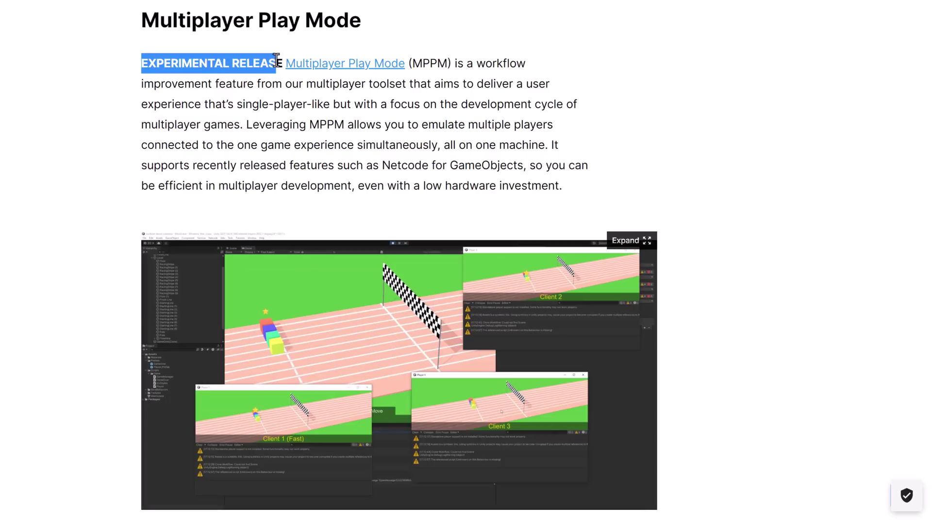
click(297, 140)
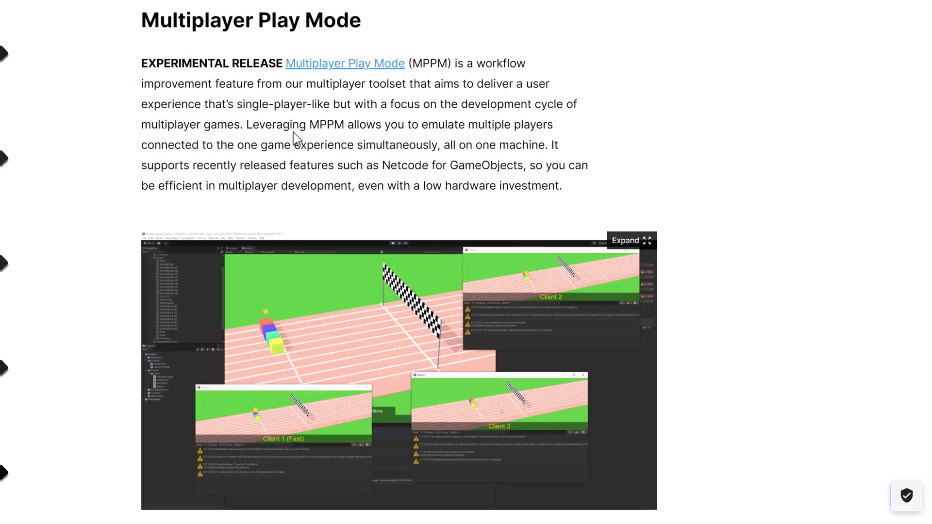